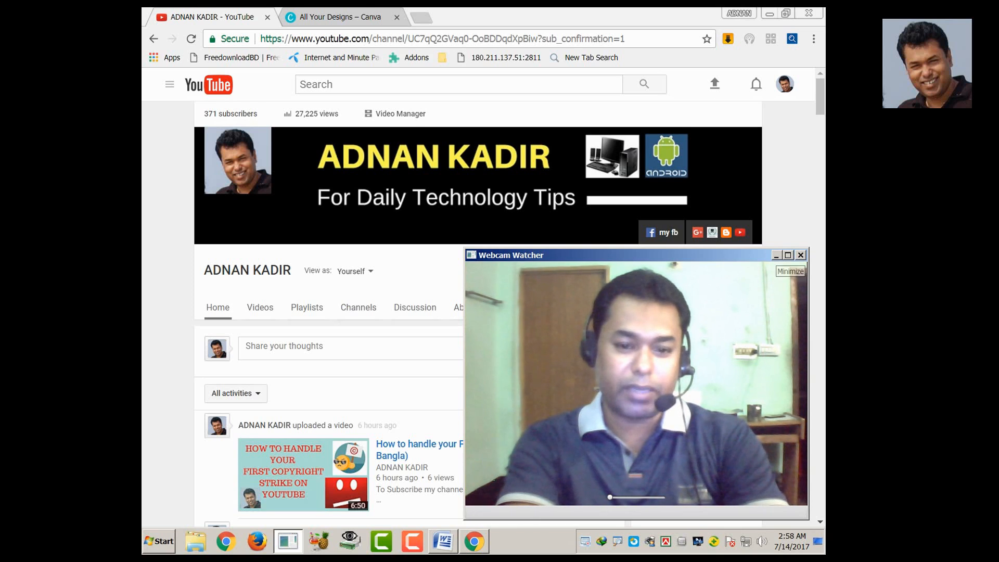
Switch to Canva, create a new YouTube Channel Art design and browse its Canva layouts
{"action": "left_click", "coordinate": [776, 255]}
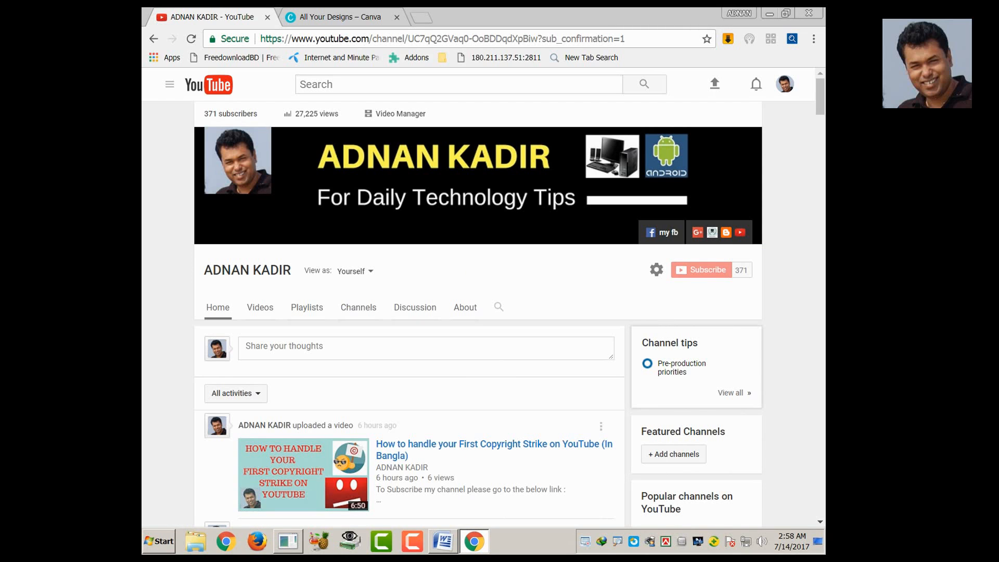
{"action": "key", "text": "ctrl+Tab"}
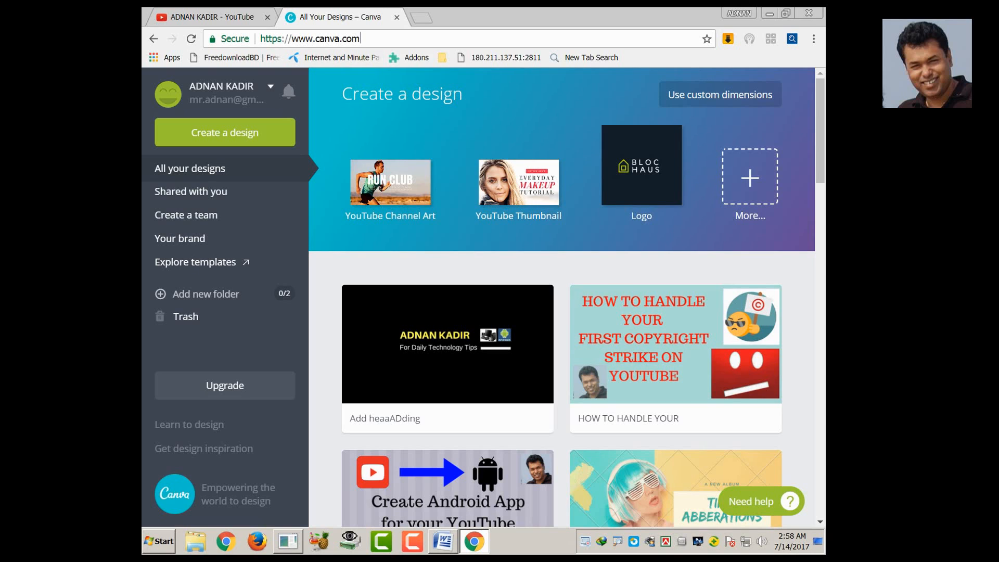
{"action": "key", "text": "Return"}
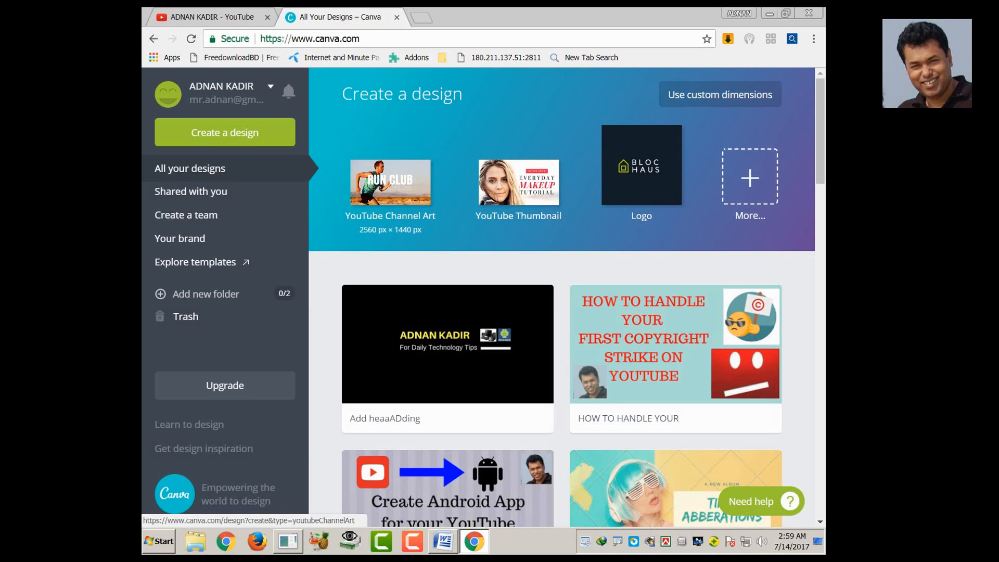
{"action": "left_click", "coordinate": [390, 185]}
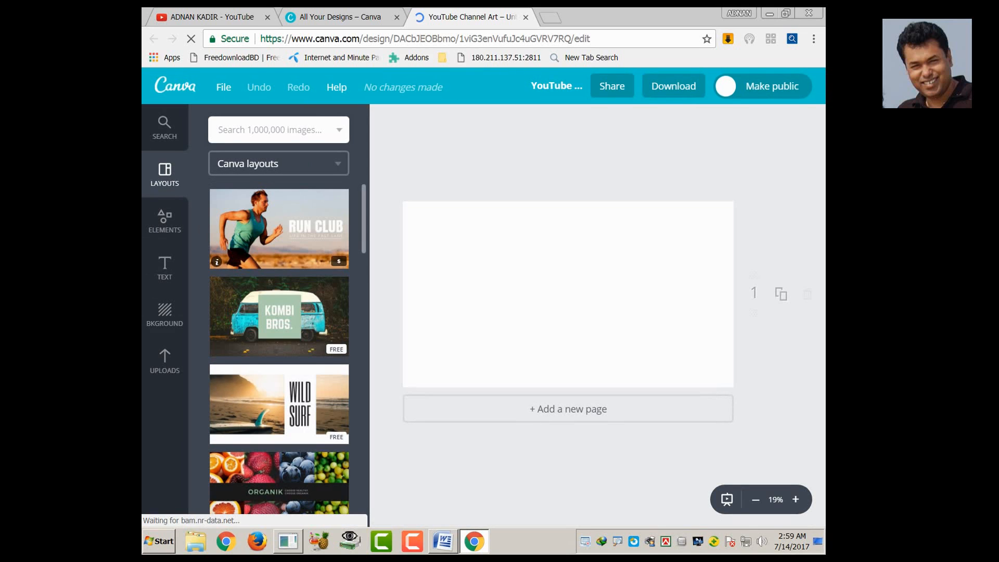
{"action": "scroll", "coordinate": [279, 348], "scroll_direction": "down", "scroll_amount": 15}
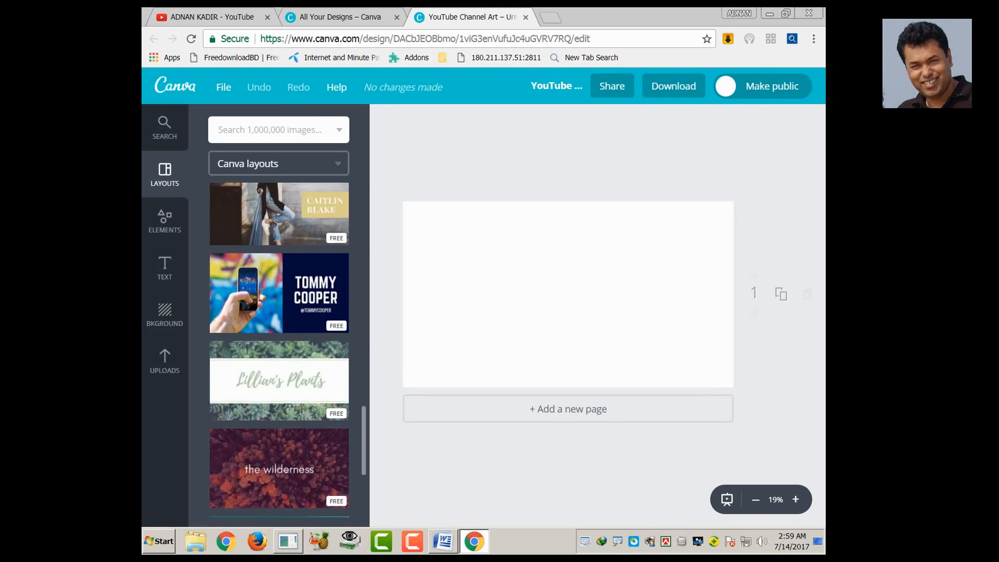
{"action": "scroll", "coordinate": [279, 348], "scroll_direction": "down", "scroll_amount": 3}
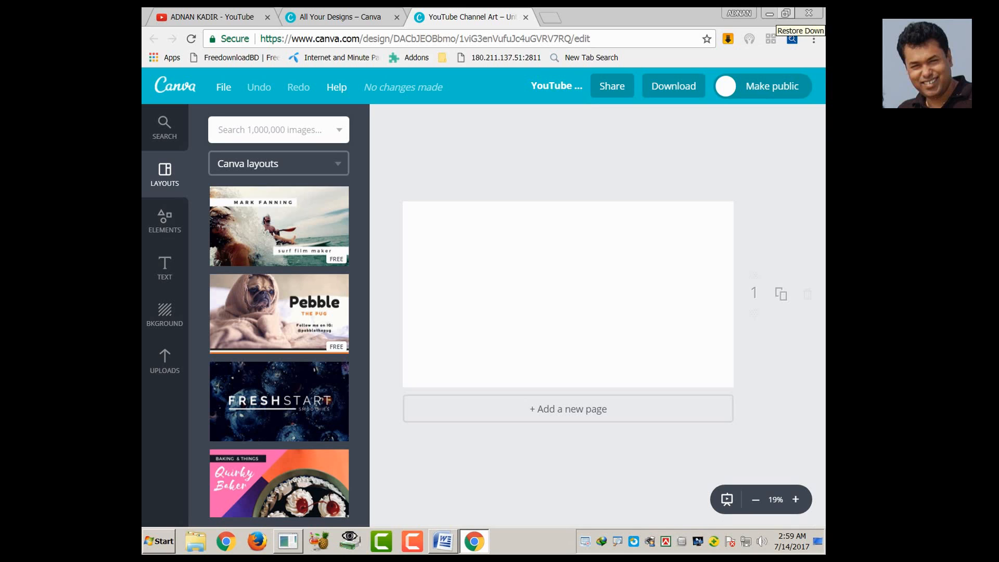
Shrink the browser window to uncover the desktop and turn on the desktop icons
{"action": "left_click", "coordinate": [785, 13]}
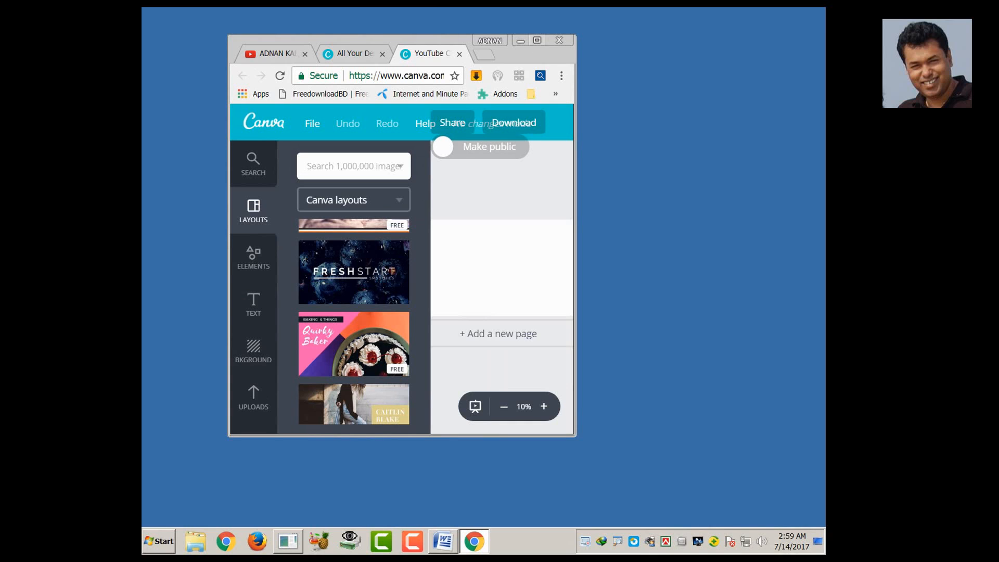
{"action": "left_click_drag", "start_coordinate": [536, 52], "coordinate": [500, 51]}
{"action": "right_click", "coordinate": [597, 72]}
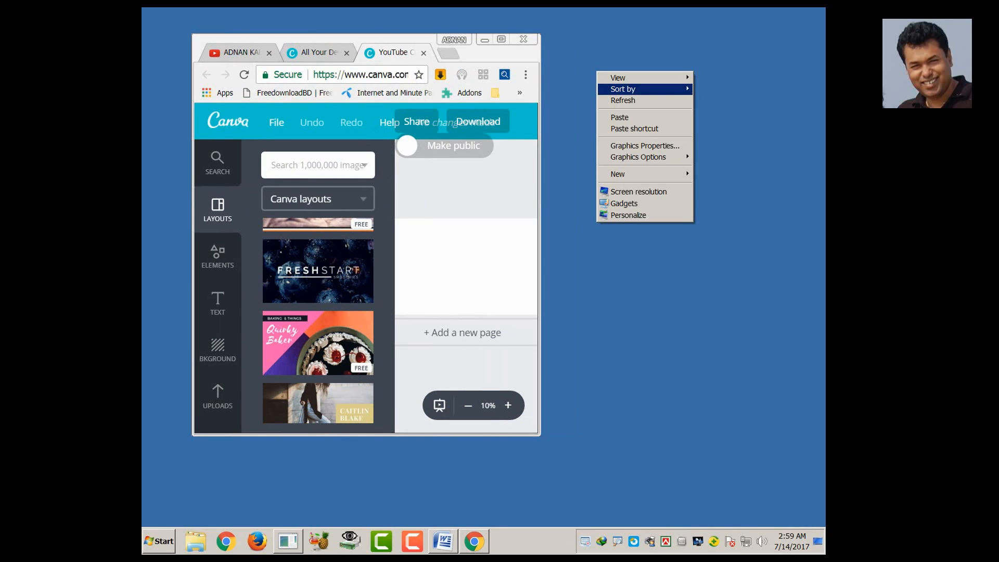
{"action": "mouse_move", "coordinate": [624, 89]}
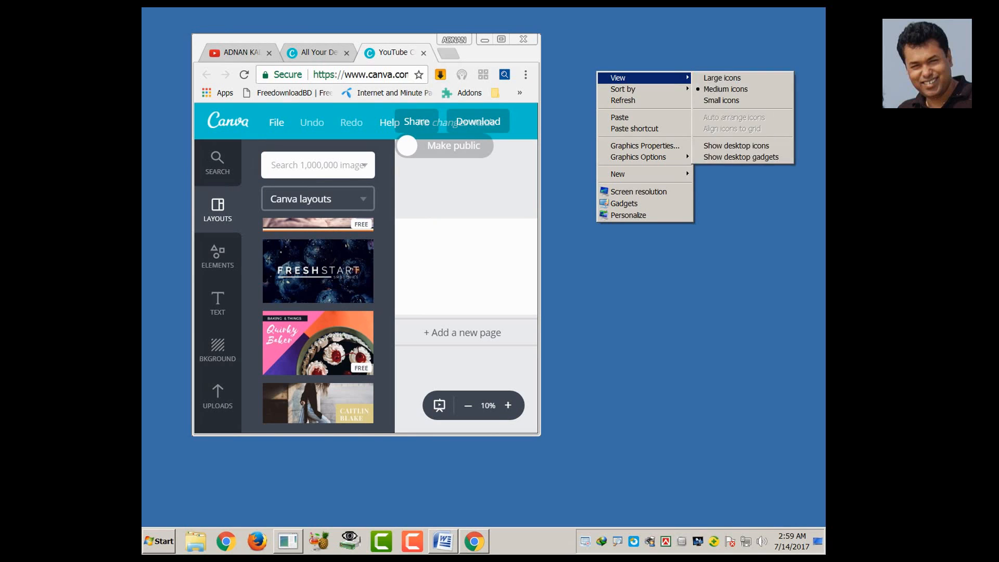
{"action": "left_click", "coordinate": [736, 146]}
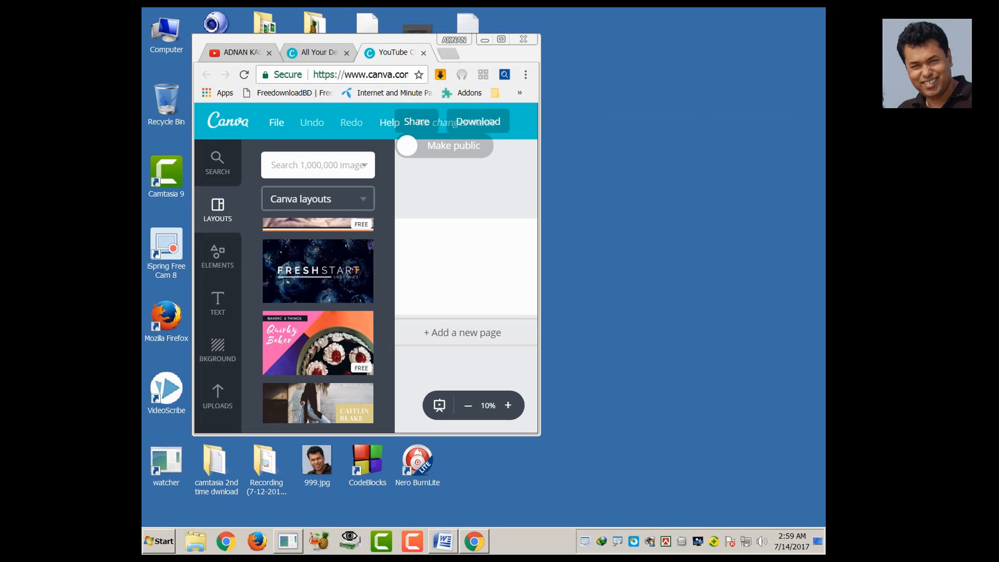
View template_youtube_channel_art.png from the desktop at full-window size to examine its device zones, and return to the maximized Canva editor
{"action": "left_click_drag", "start_coordinate": [333, 40], "coordinate": [543, 145]}
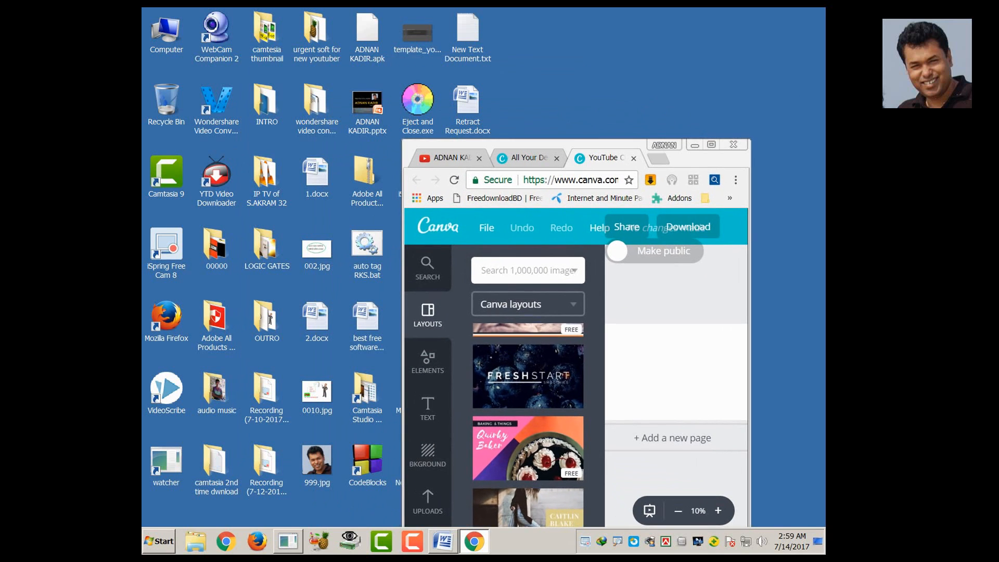
{"action": "left_click", "coordinate": [417, 33]}
{"action": "key", "text": "Return"}
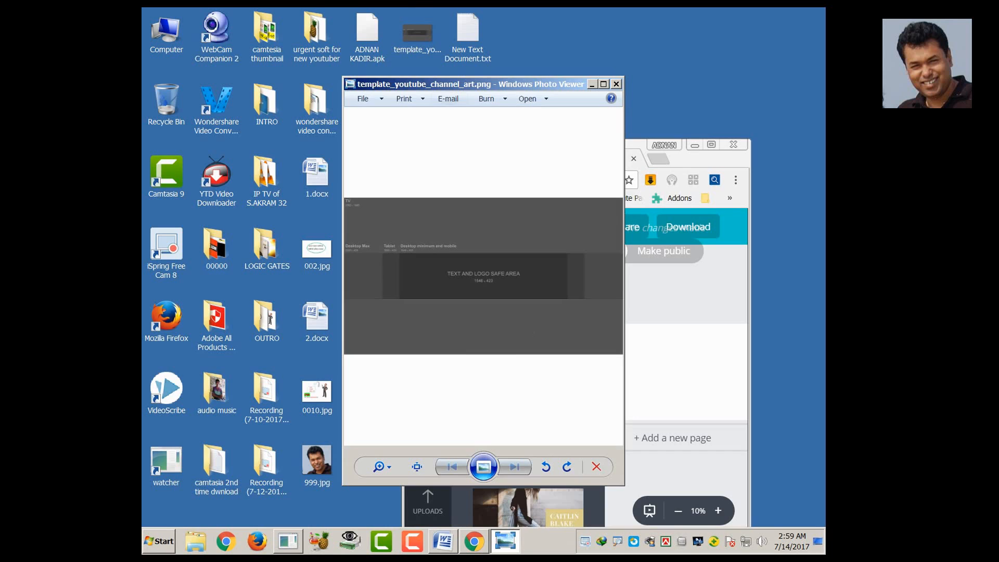
{"action": "key", "text": "super+Up"}
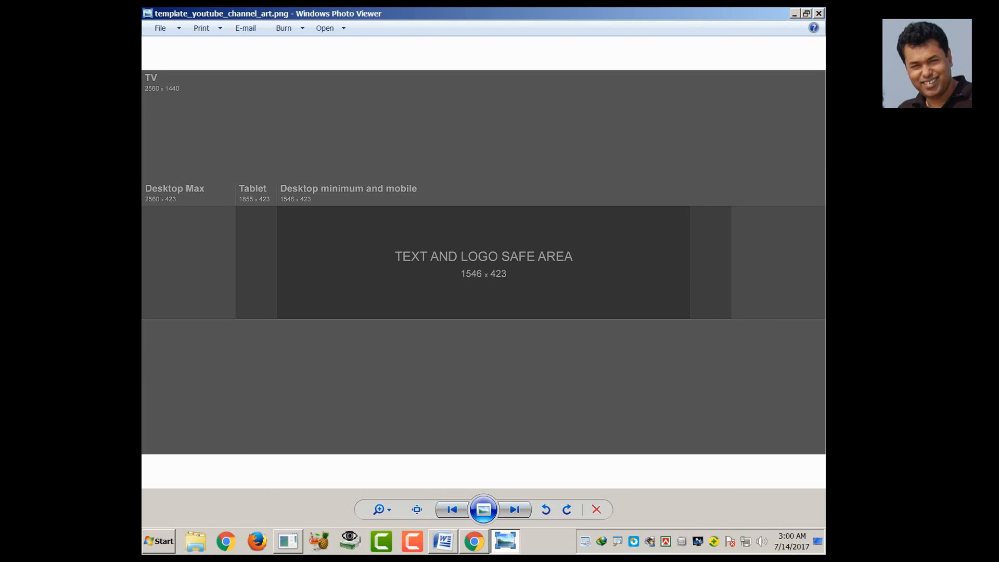
{"action": "key", "text": "alt+F4"}
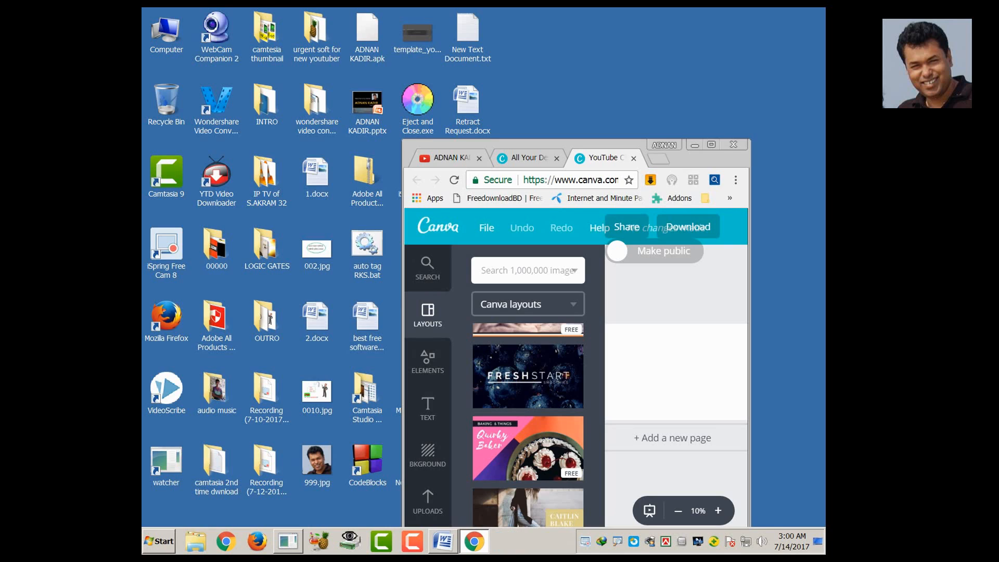
{"action": "key", "text": "super+Up"}
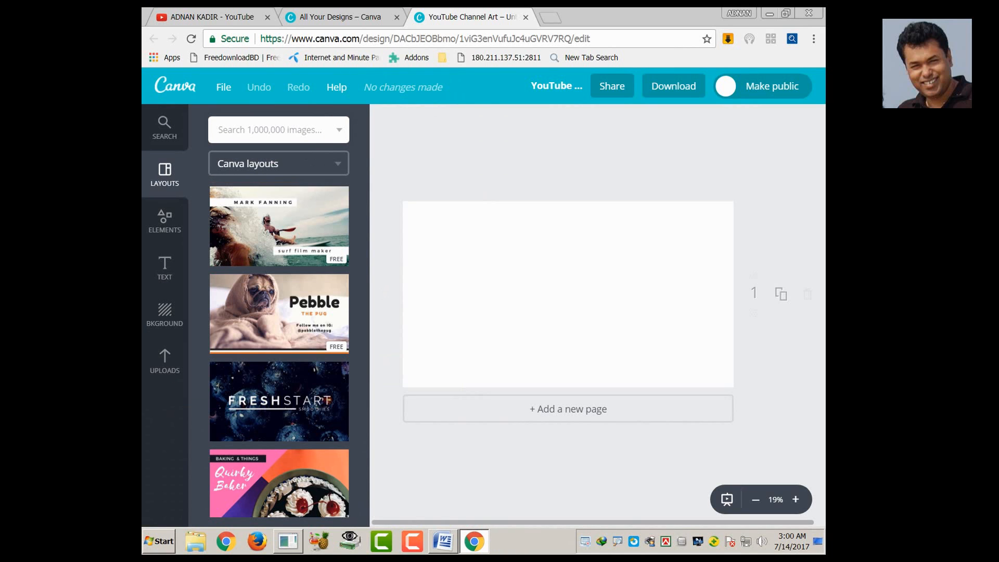
Find the free TWEET layout with birds in a tree among the Canva layouts and apply it to the page
{"action": "scroll", "coordinate": [279, 348], "scroll_direction": "up", "scroll_amount": 5}
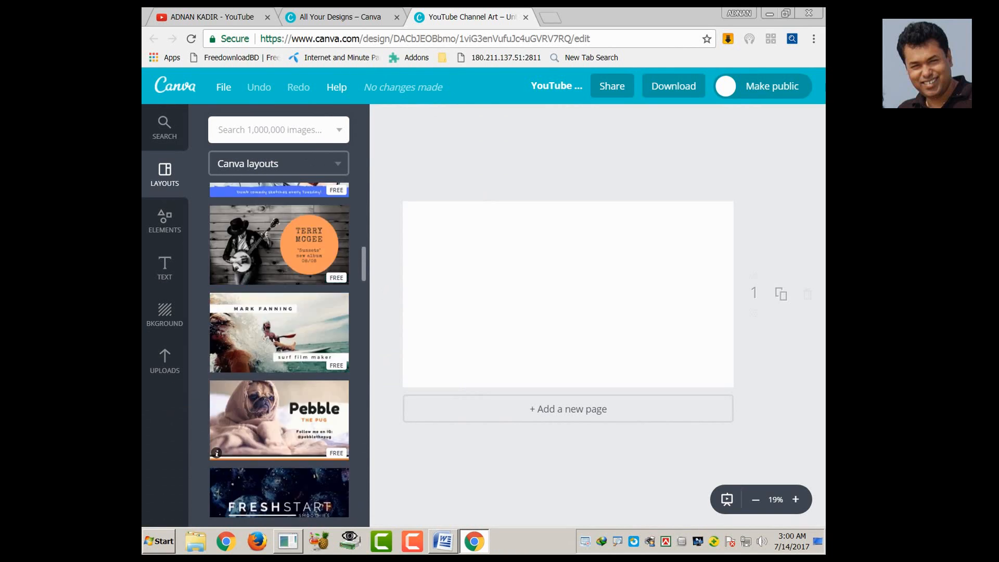
{"action": "scroll", "coordinate": [279, 348], "scroll_direction": "down", "scroll_amount": 5}
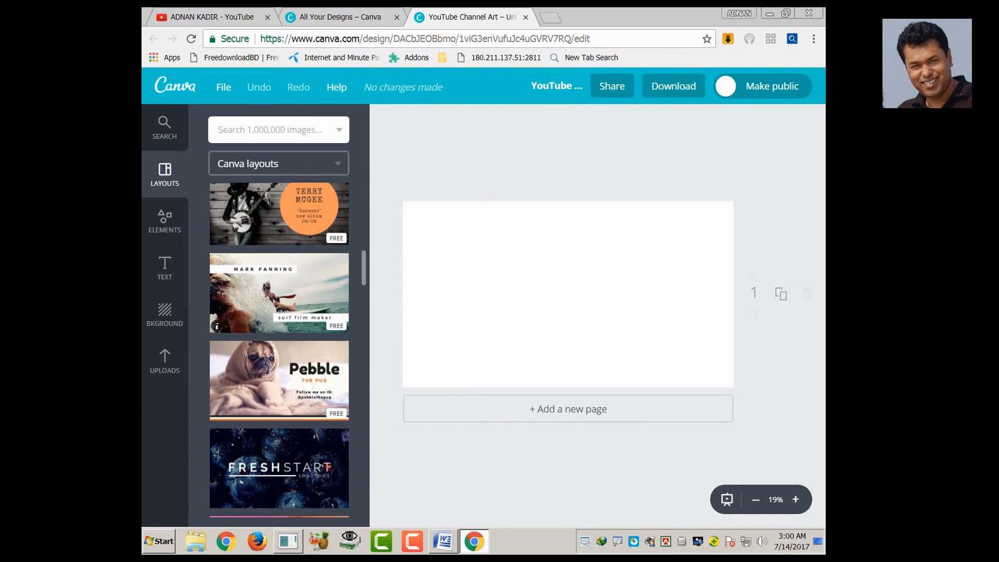
{"action": "scroll", "coordinate": [279, 348], "scroll_direction": "down", "scroll_amount": 3}
{"action": "scroll", "coordinate": [279, 349], "scroll_direction": "down", "scroll_amount": 6}
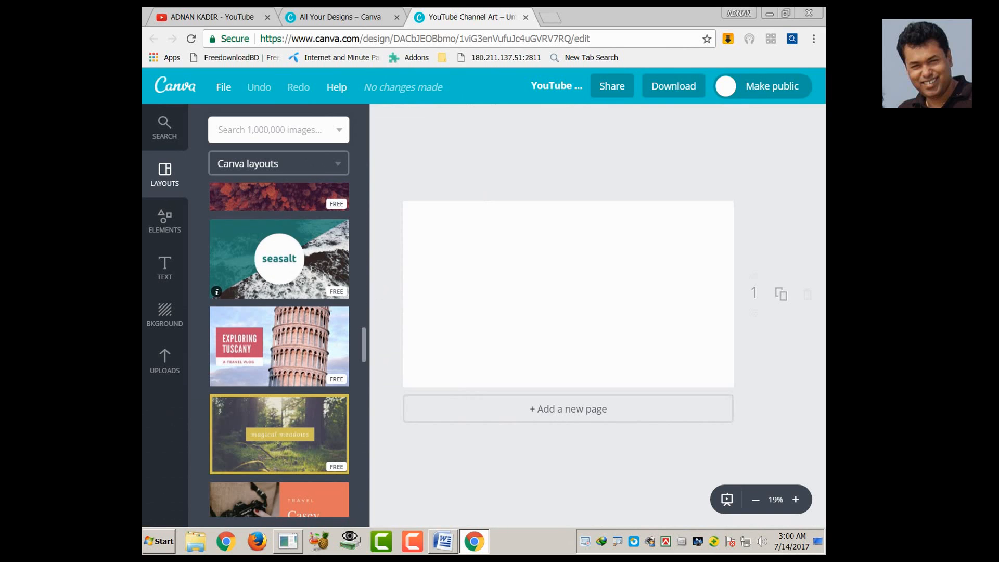
{"action": "scroll", "coordinate": [279, 348], "scroll_direction": "down", "scroll_amount": 10}
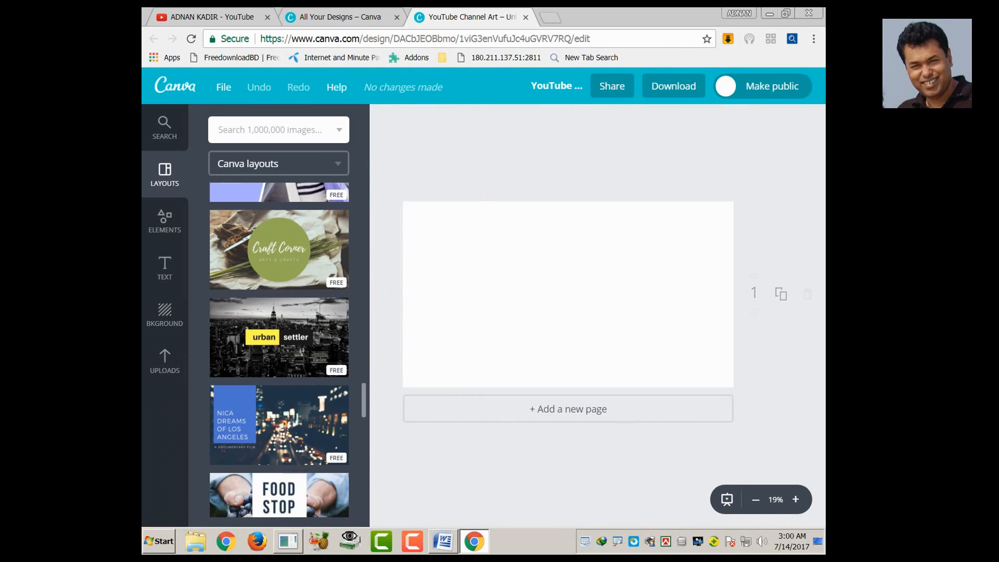
{"action": "scroll", "coordinate": [279, 307], "scroll_direction": "down", "scroll_amount": 2}
{"action": "scroll", "coordinate": [279, 306], "scroll_direction": "up", "scroll_amount": 1}
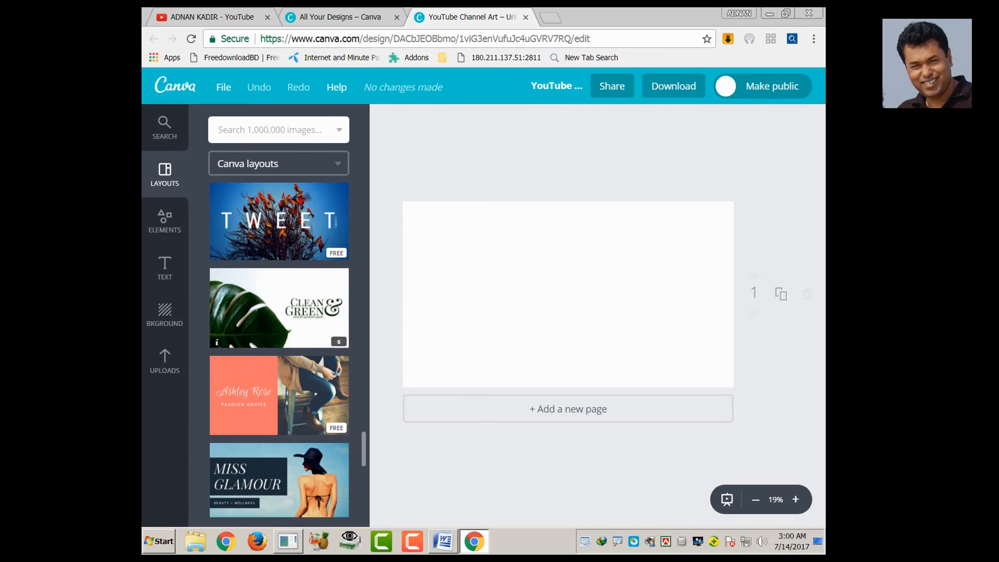
{"action": "left_click", "coordinate": [217, 254]}
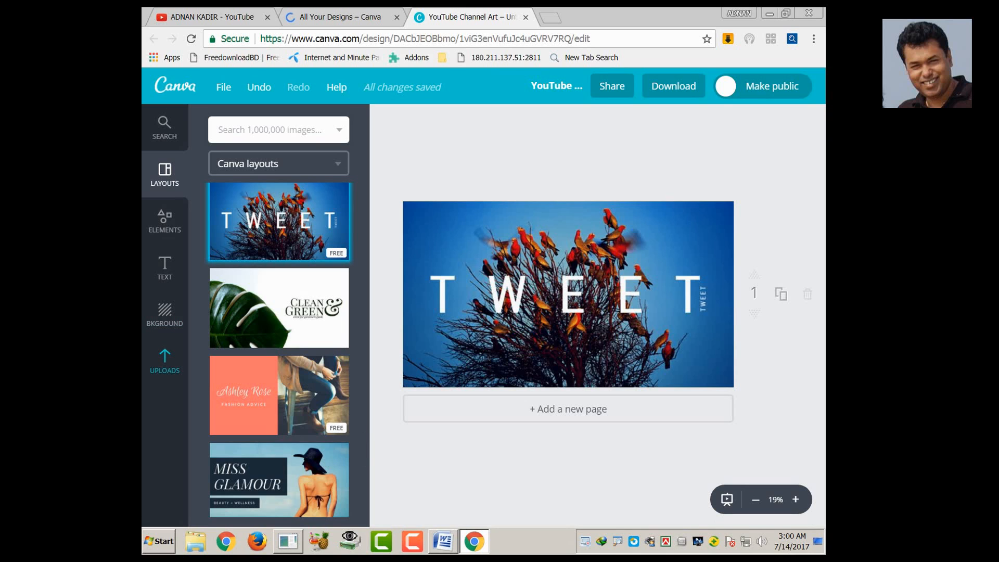
Upload template_youtube_channel_art.png from the Desktop folder to the design's image uploads
{"action": "left_click", "coordinate": [164, 362]}
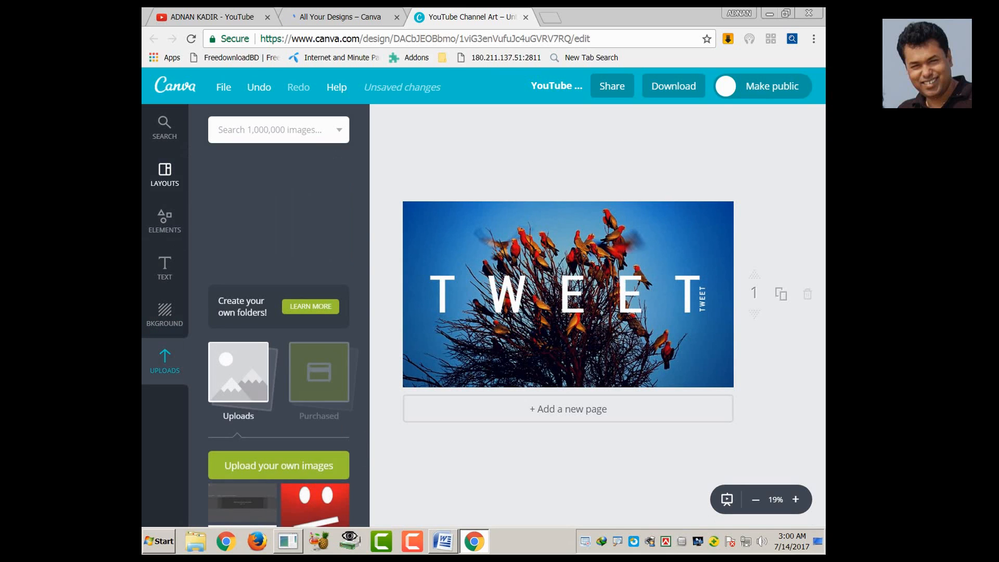
{"action": "scroll", "coordinate": [278, 338], "scroll_direction": "down", "scroll_amount": 5}
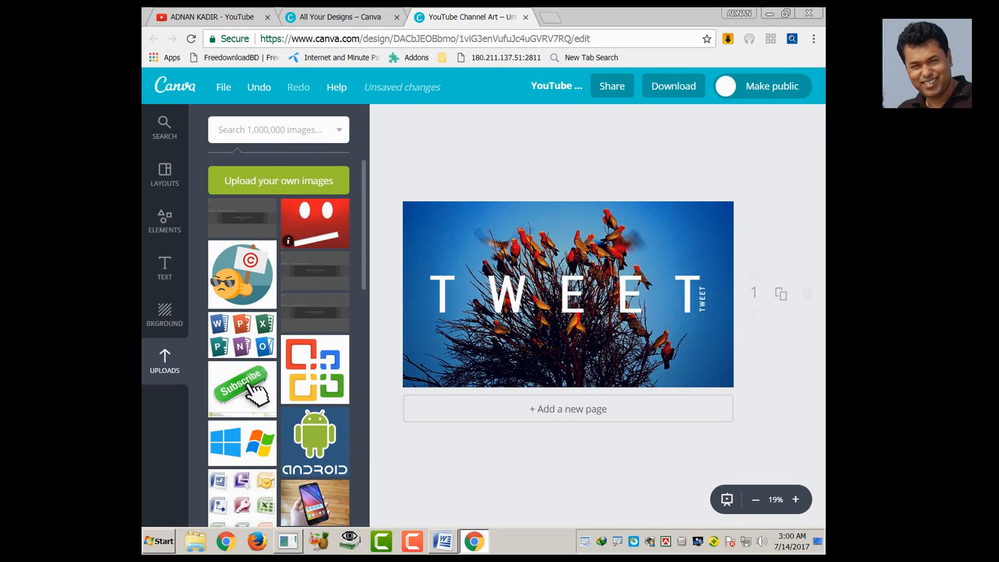
{"action": "left_click", "coordinate": [278, 180]}
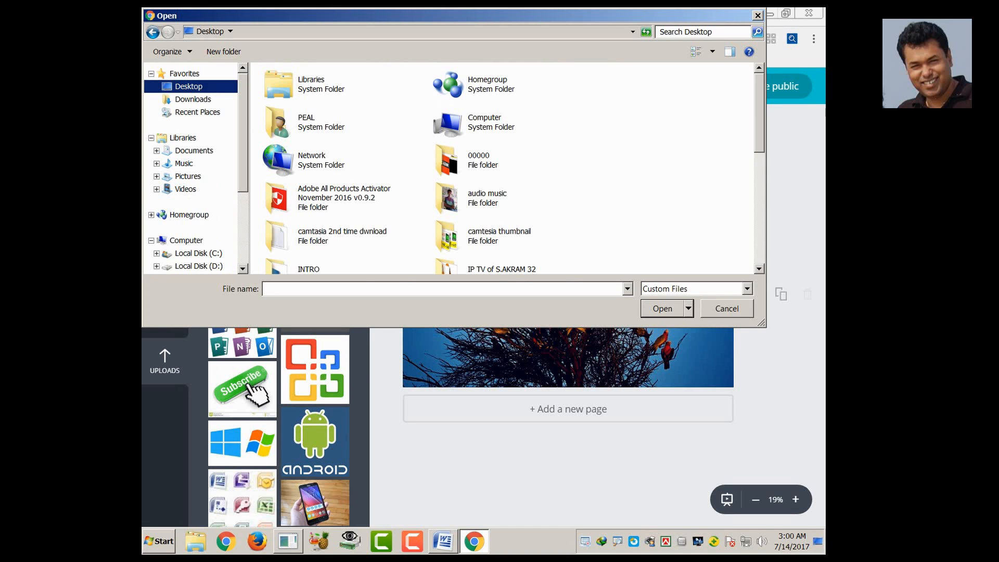
{"action": "scroll", "coordinate": [630, 118], "scroll_direction": "down", "scroll_amount": 10}
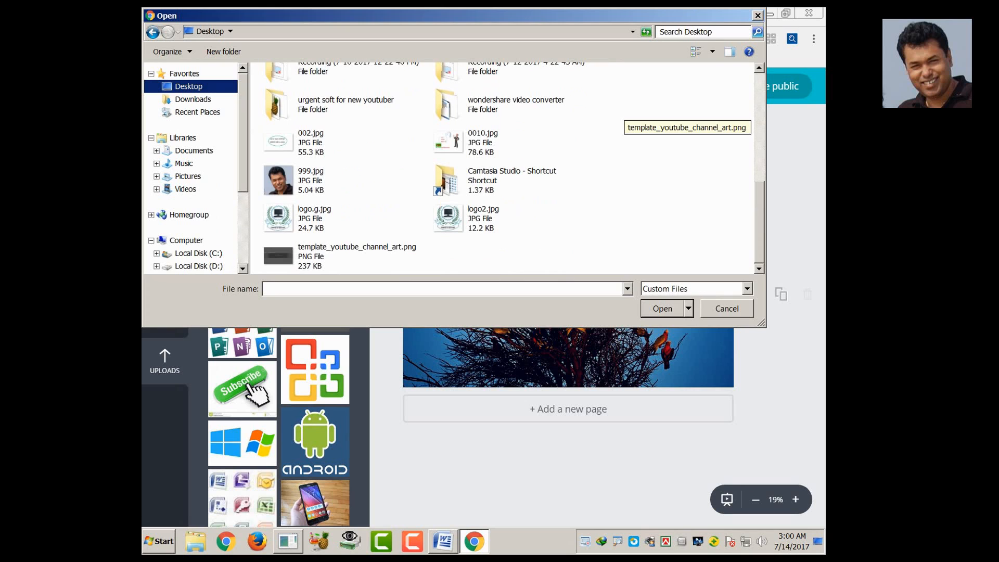
{"action": "left_click", "coordinate": [357, 256]}
{"action": "left_click", "coordinate": [662, 309]}
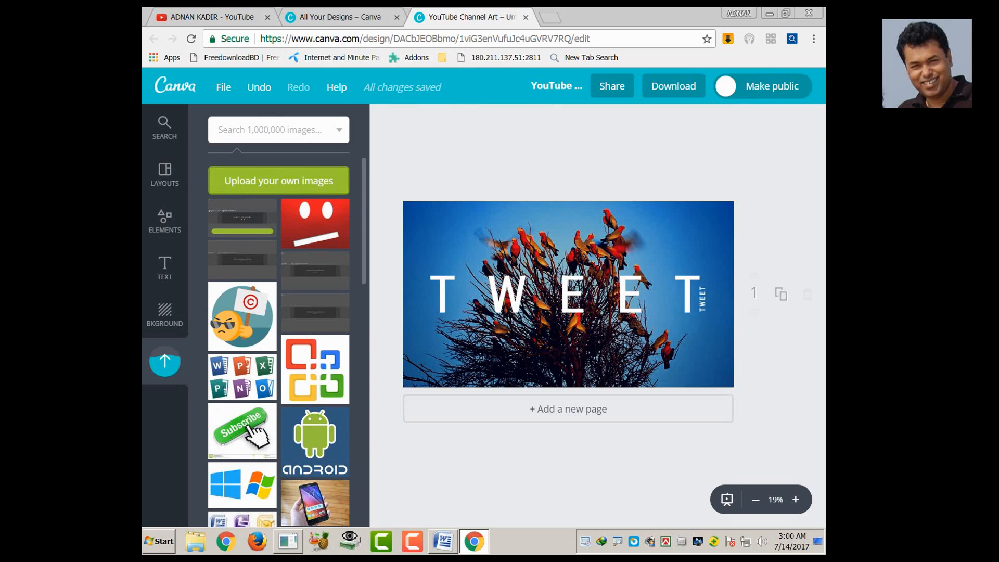
Place the uploaded template image on the page and stretch its upper-left corner to the page corner
{"action": "left_click", "coordinate": [242, 218]}
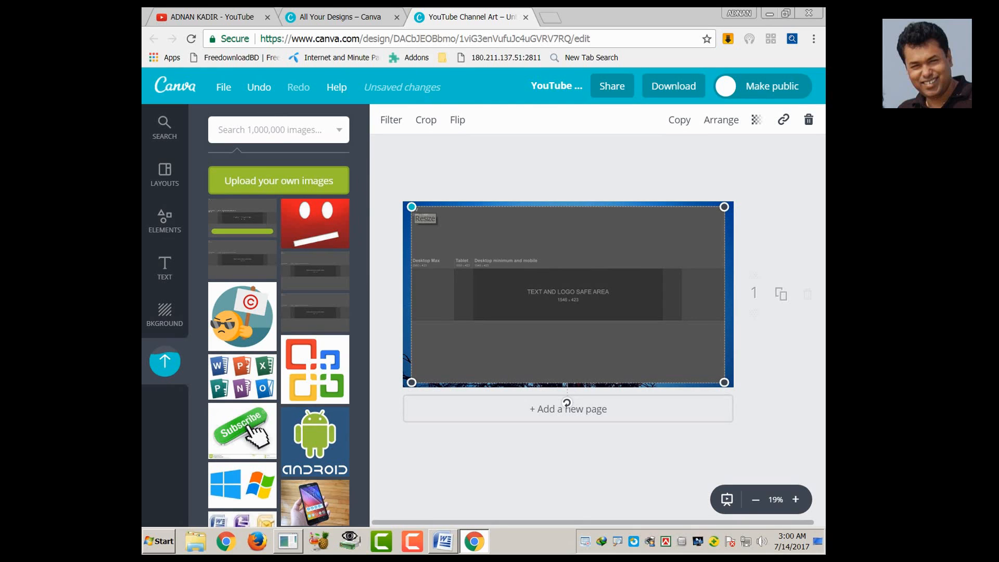
{"action": "left_click_drag", "start_coordinate": [411, 206], "coordinate": [403, 201]}
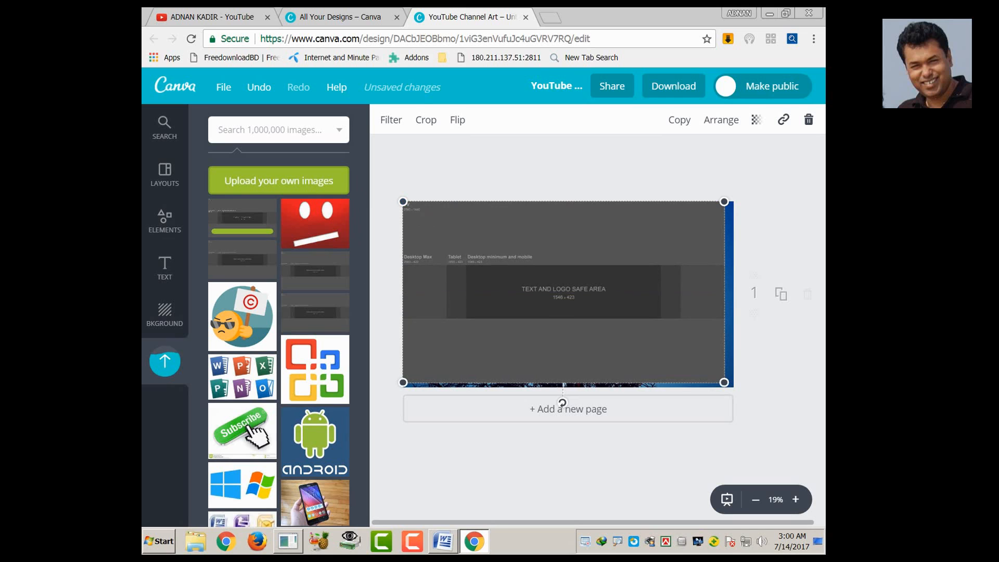
{"action": "left_click_drag", "start_coordinate": [723, 383], "coordinate": [732, 388]}
{"action": "key", "text": "Delete"}
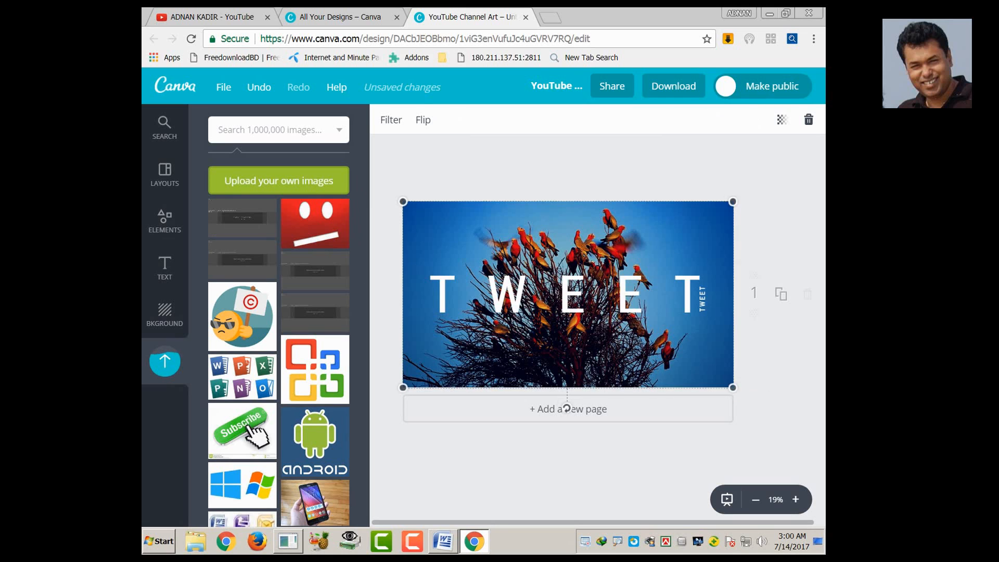
{"action": "left_click", "coordinate": [580, 293]}
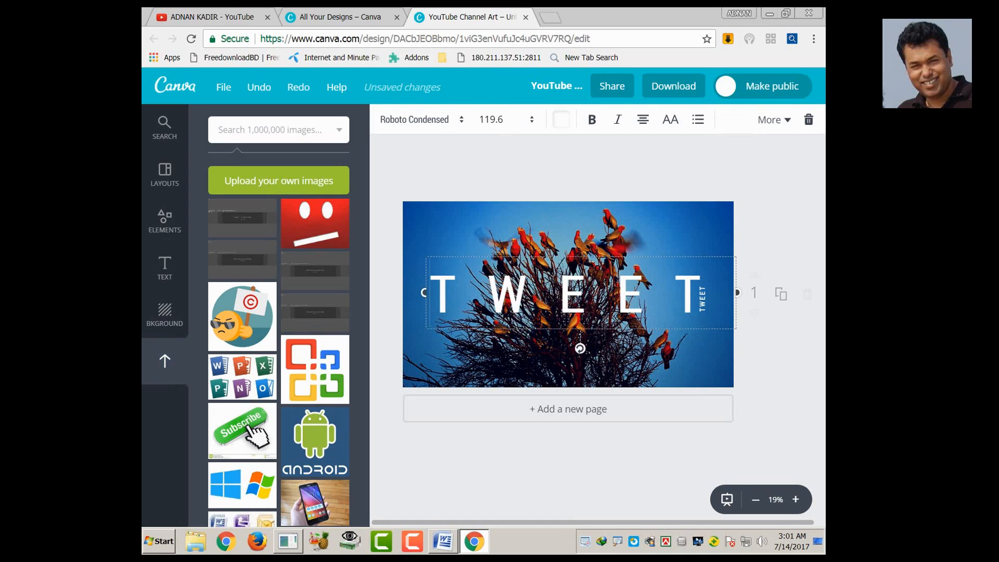
{"action": "key", "text": "ctrl+z"}
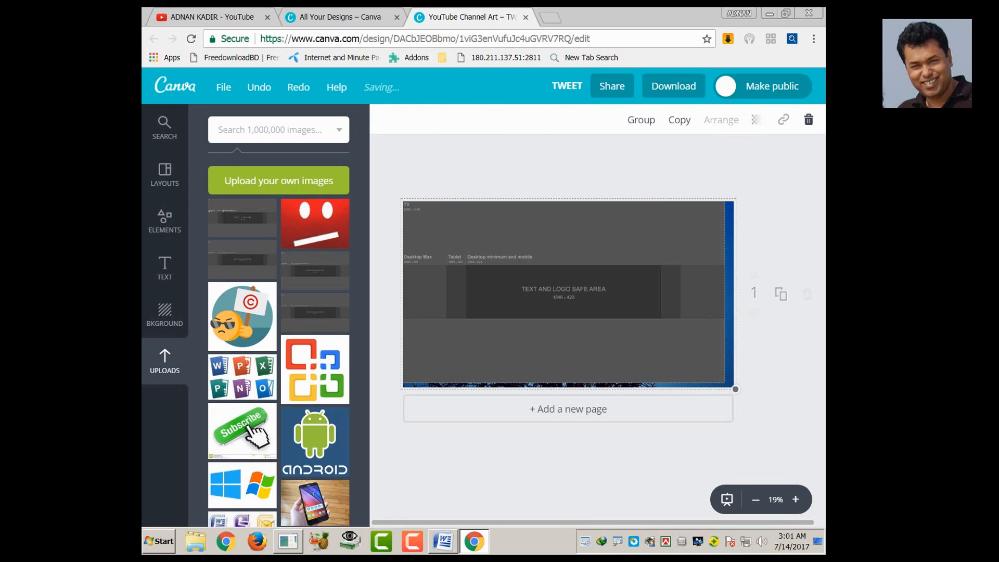
{"action": "left_click", "coordinate": [759, 403]}
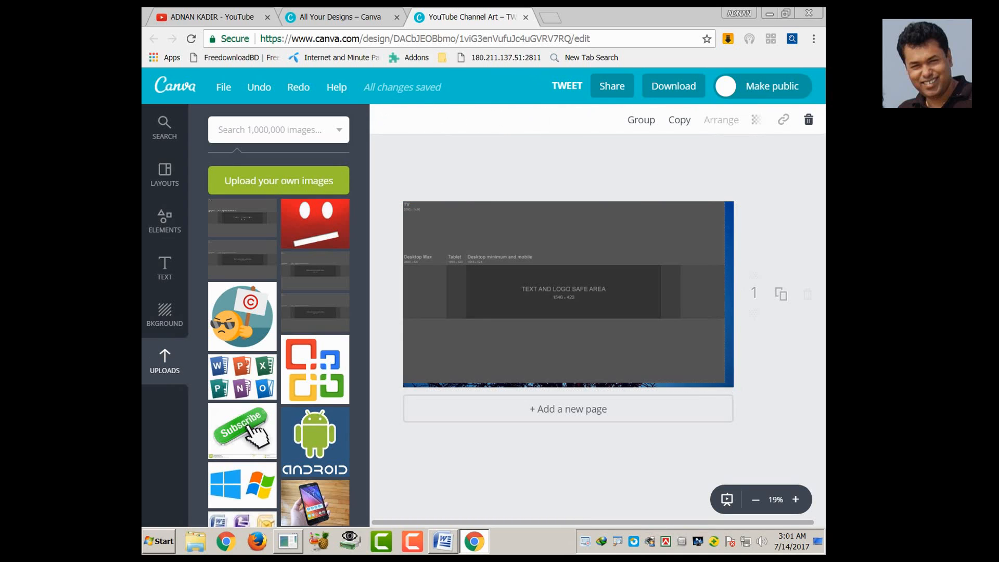
Extend the template image's lower-right corner to the page corner so that it covers the whole page
{"action": "left_click", "coordinate": [676, 348]}
{"action": "left_click_drag", "start_coordinate": [724, 382], "coordinate": [732, 387]}
{"action": "left_click", "coordinate": [764, 409]}
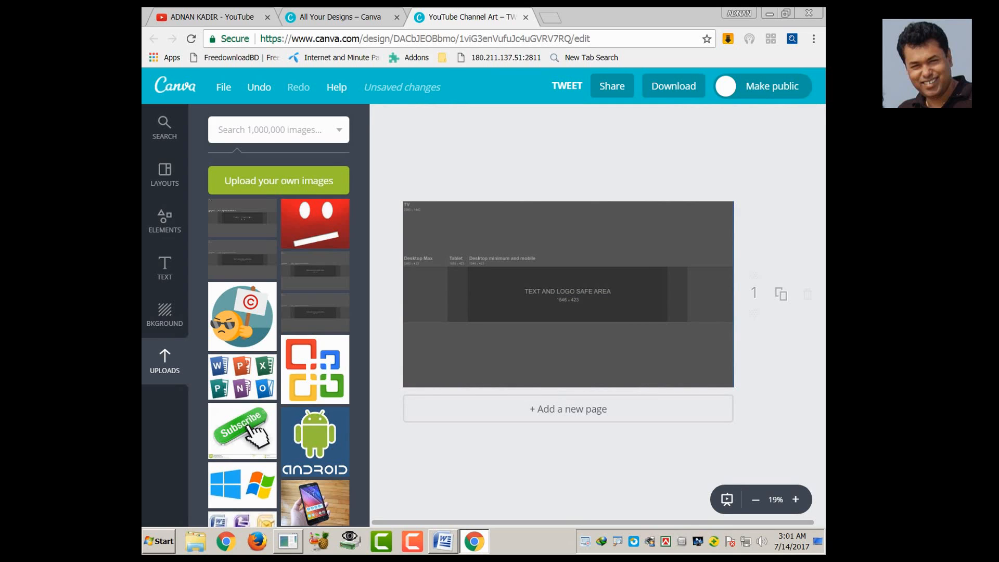
Magnify the browser page to examine the template's TV, desktop, tablet and text-and-logo safe areas
{"action": "key", "text": "ctrl+plus"}
{"action": "key", "text": "ctrl+plus"}
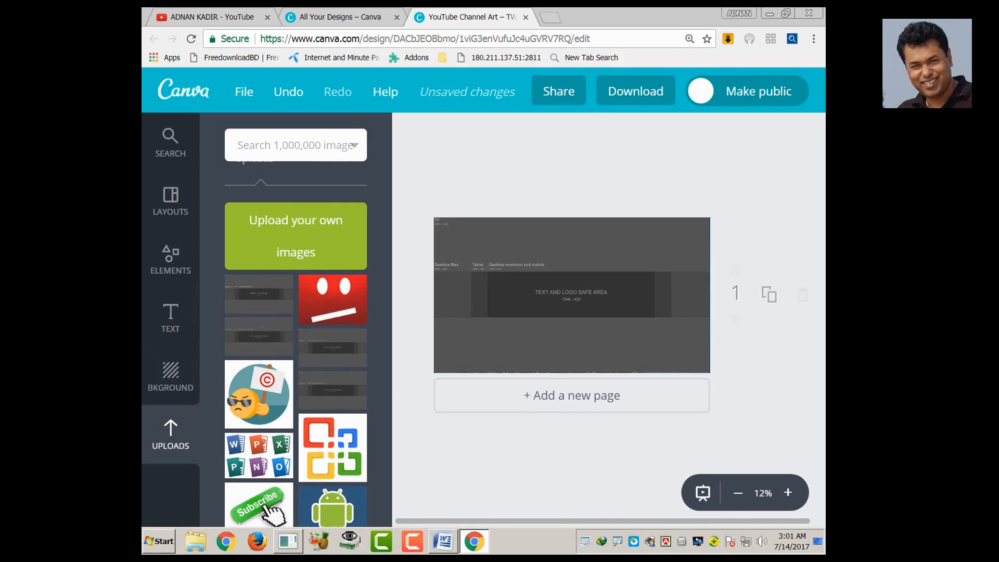
{"action": "key", "text": "ctrl+plus"}
{"action": "key", "text": "ctrl+plus"}
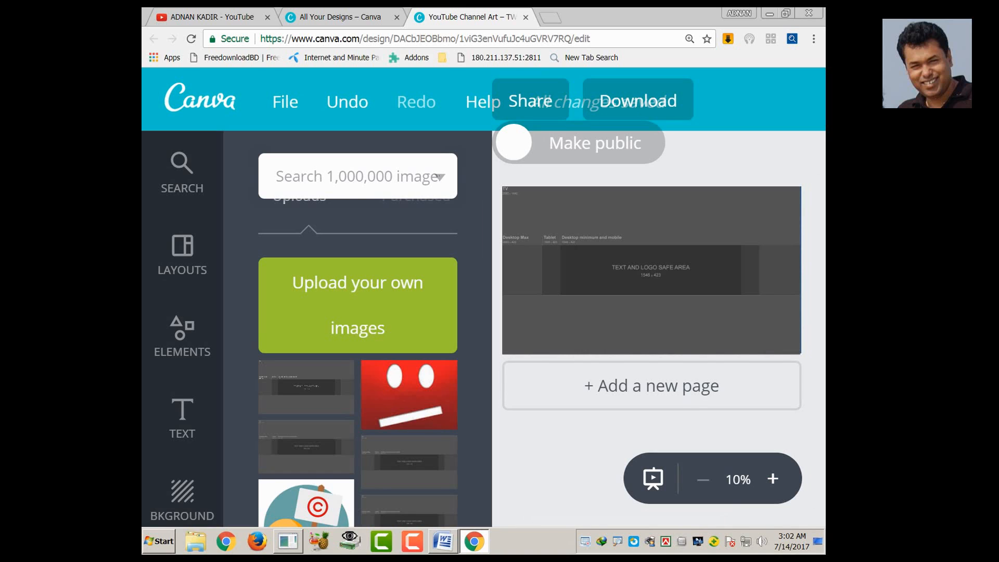
Close the All Your Designs browser tab and restore the design page to its normal magnification
{"action": "left_click_drag", "start_coordinate": [627, 518], "coordinate": [600, 518]}
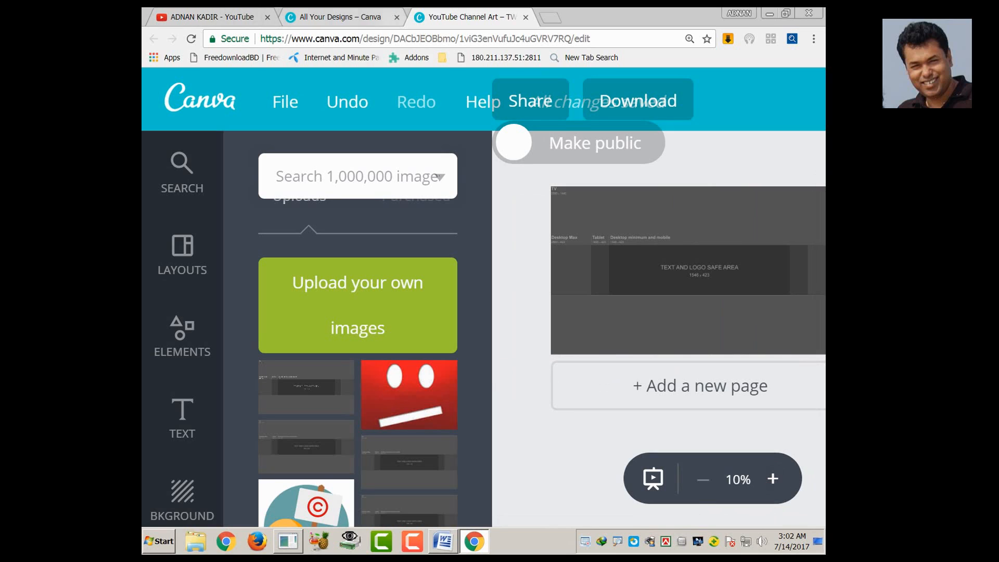
{"action": "left_click", "coordinate": [396, 17]}
{"action": "key", "text": "ctrl+minus"}
{"action": "key", "text": "ctrl+minus"}
{"action": "key", "text": "ctrl+minus"}
{"action": "key", "text": "ctrl+minus"}
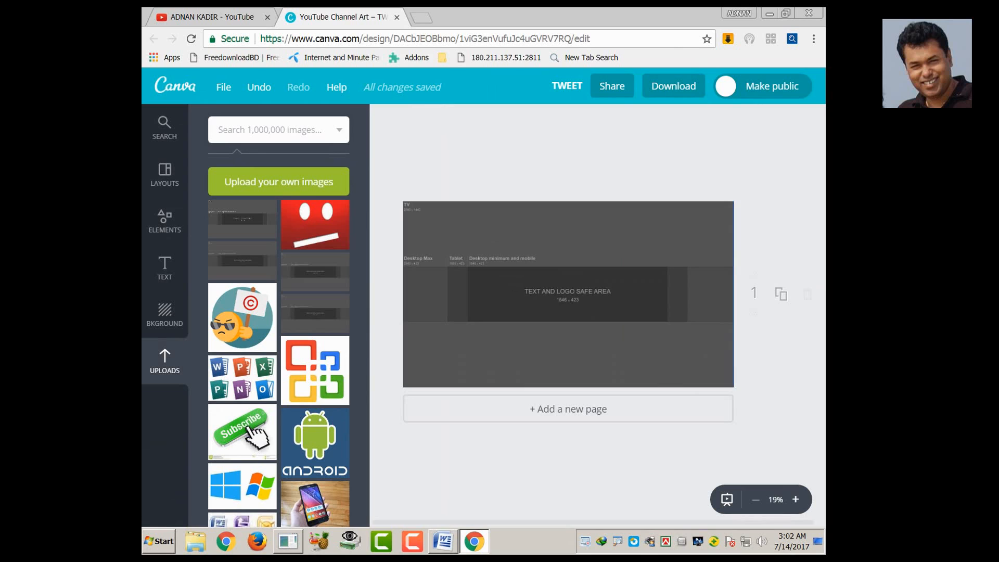
Add a square shape and resize it into a black rectangle covering the template's text and logo safe area
{"action": "left_click", "coordinate": [567, 294]}
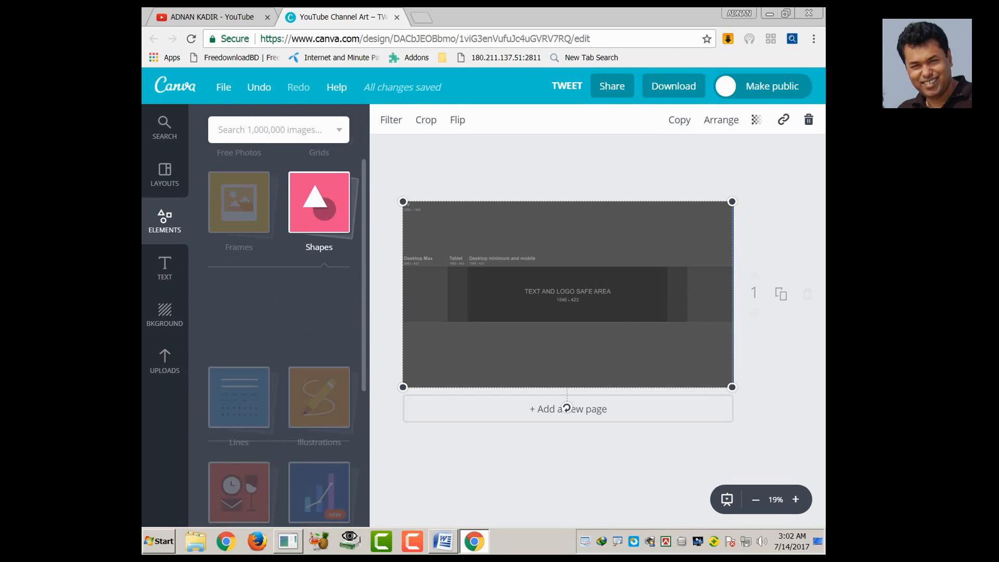
{"action": "left_click", "coordinate": [243, 274]}
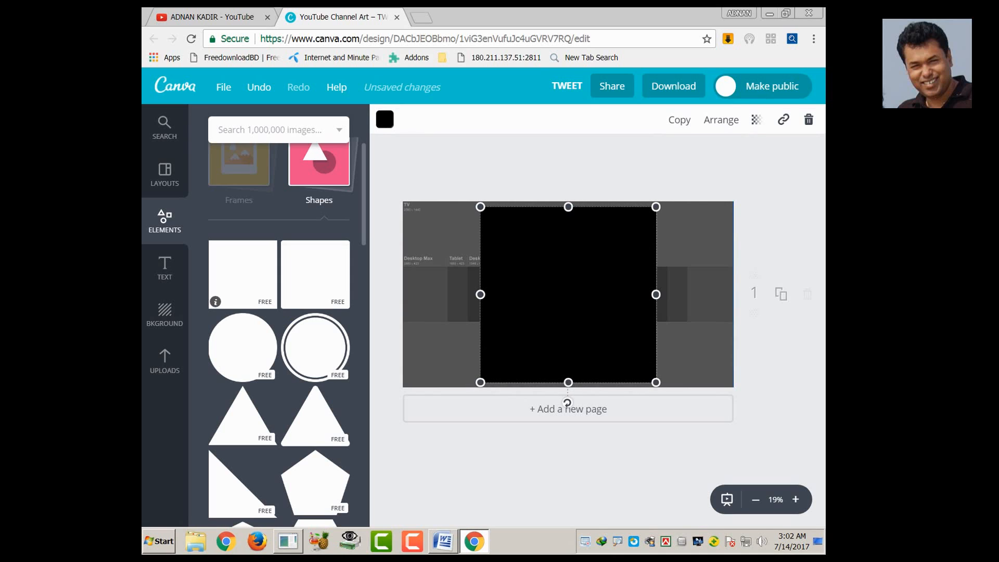
{"action": "left_click_drag", "start_coordinate": [568, 206], "coordinate": [568, 266]}
{"action": "left_click_drag", "start_coordinate": [568, 382], "coordinate": [568, 320]}
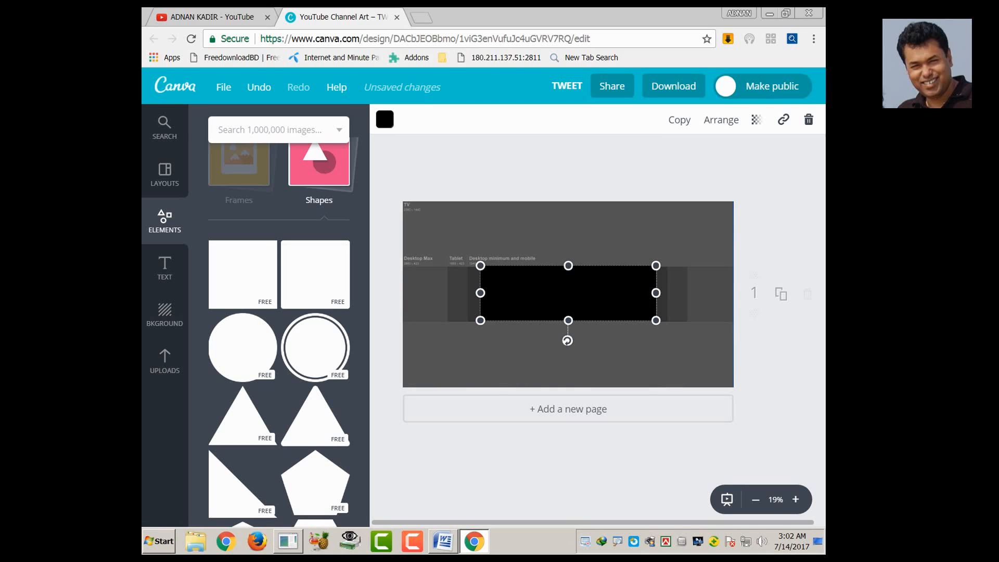
{"action": "left_click_drag", "start_coordinate": [480, 293], "coordinate": [469, 293]}
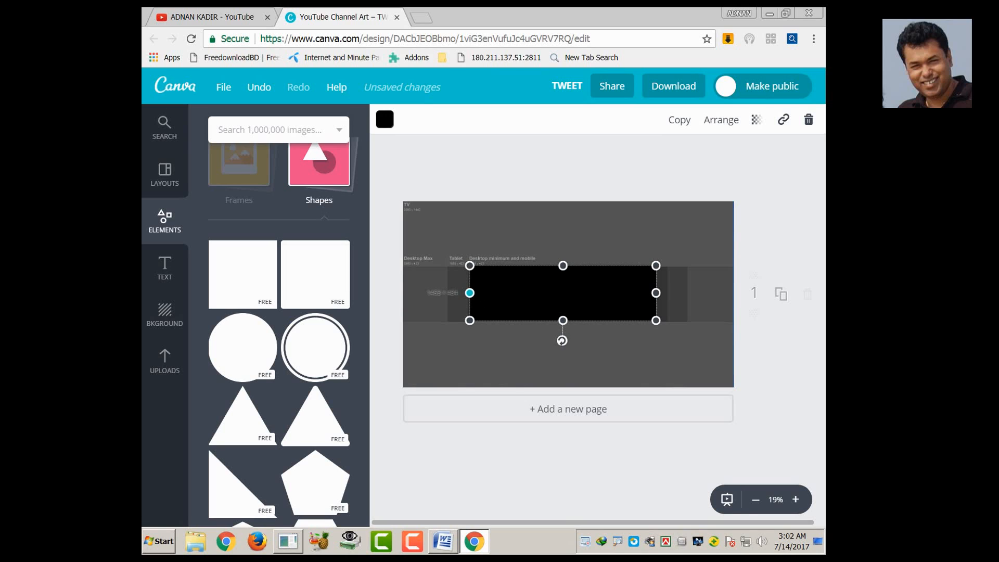
{"action": "left_click_drag", "start_coordinate": [470, 292], "coordinate": [469, 293]}
{"action": "left_click_drag", "start_coordinate": [655, 293], "coordinate": [666, 292]}
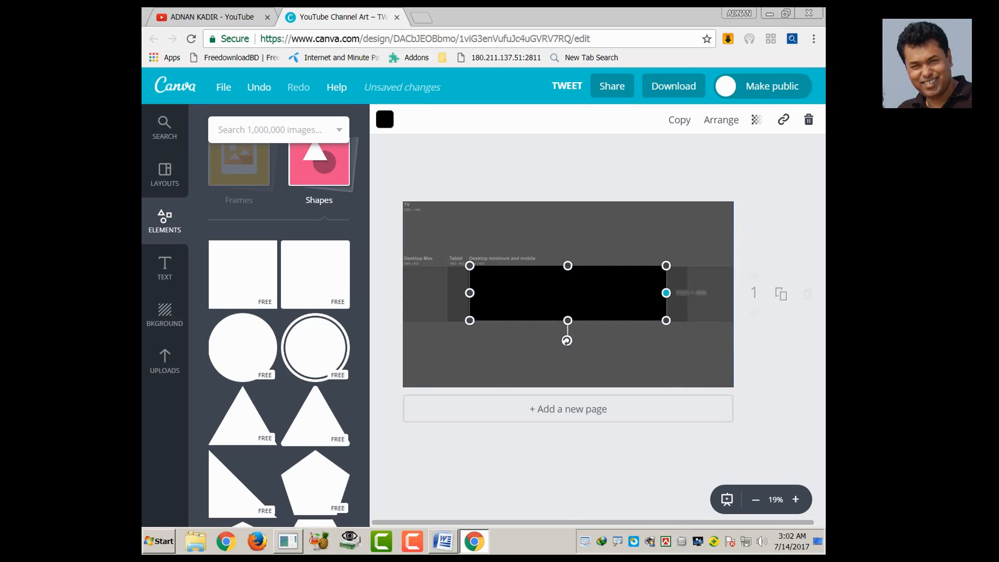
Try hiding the black rectangle to expose the safe area beneath it, and undo that change
{"action": "left_click", "coordinate": [697, 351]}
{"action": "left_click", "coordinate": [614, 296]}
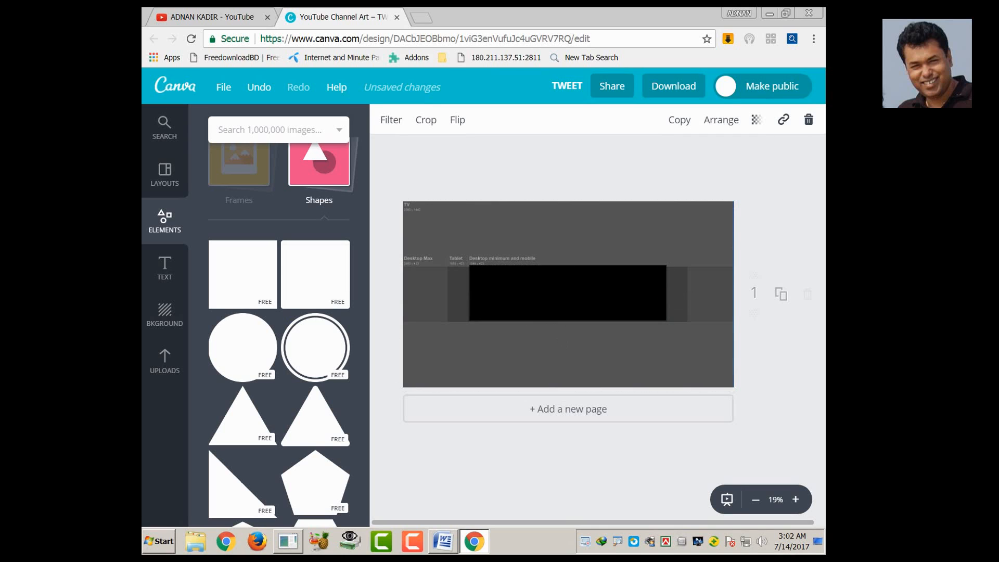
{"action": "left_click", "coordinate": [614, 354]}
{"action": "left_click", "coordinate": [593, 299]}
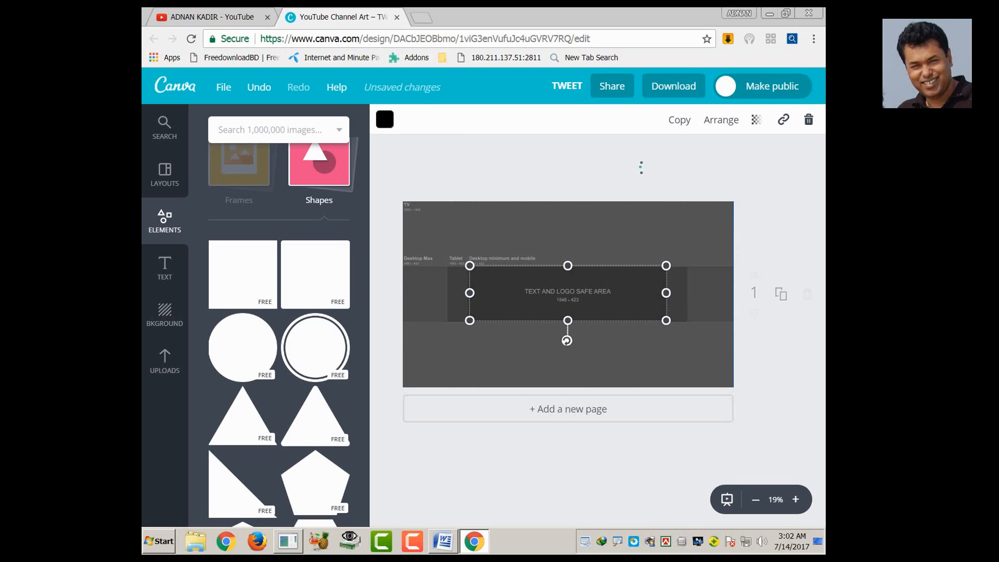
{"action": "left_click", "coordinate": [613, 351]}
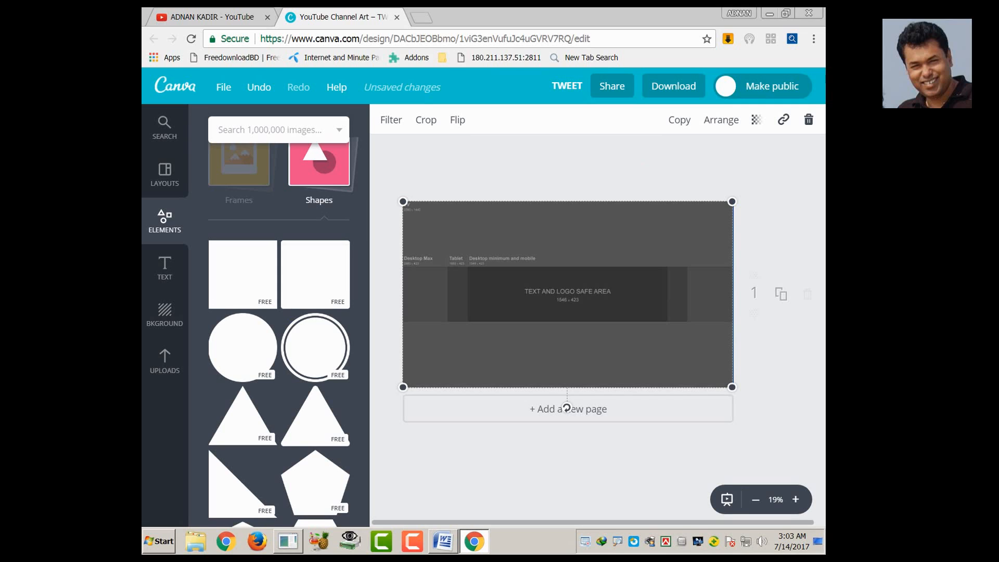
{"action": "key", "text": "ctrl+z"}
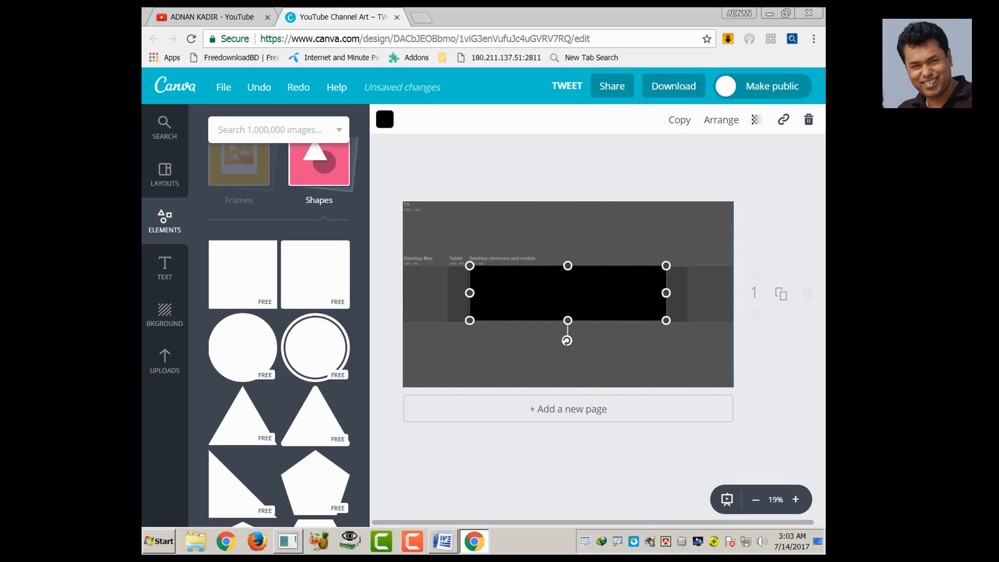
Extend the black rectangle's lower edge slightly and nudge the shape to line up with the text and logo safe area
{"action": "left_click", "coordinate": [566, 344]}
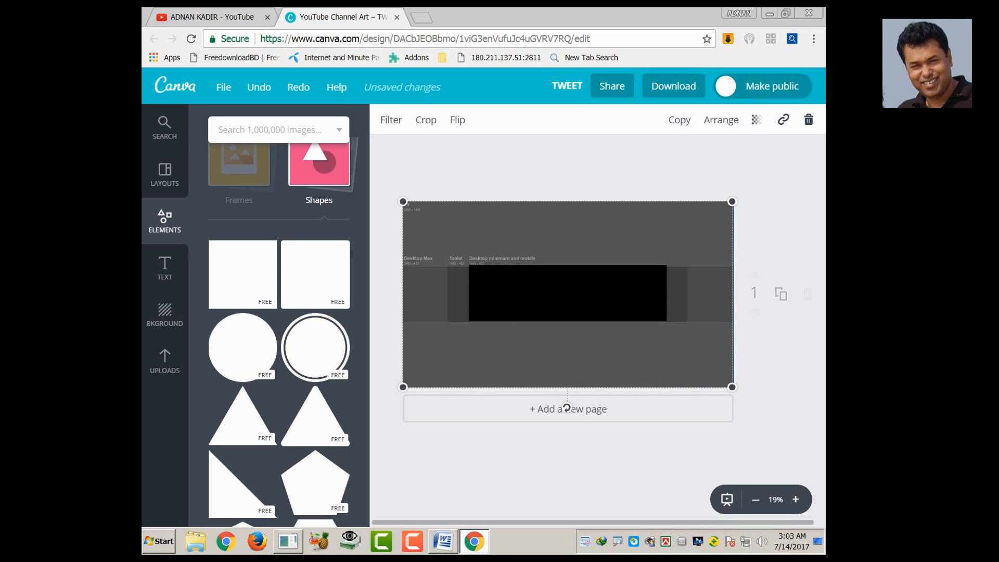
{"action": "left_click", "coordinate": [567, 312]}
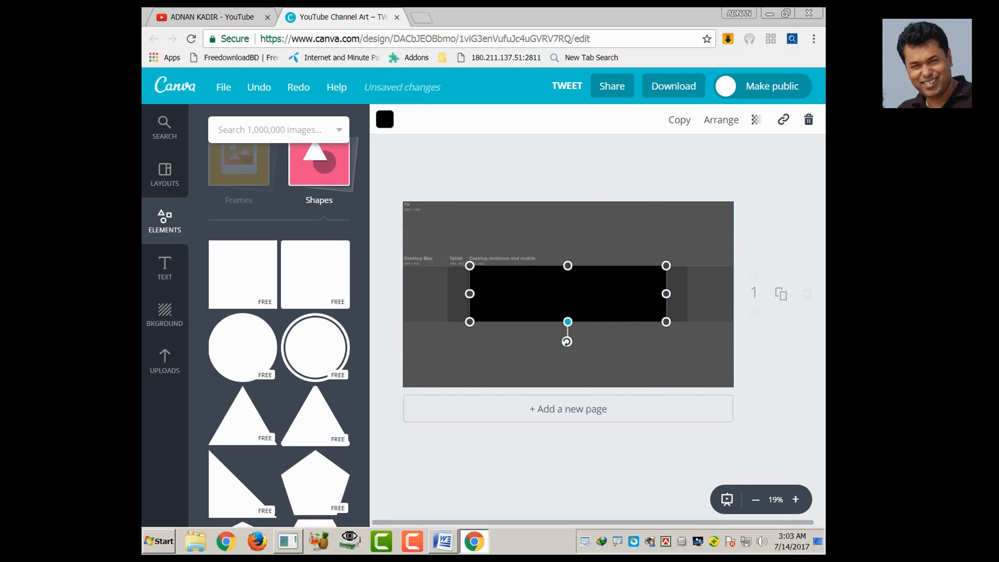
{"action": "left_click", "coordinate": [566, 340]}
{"action": "left_click_drag", "start_coordinate": [567, 301], "coordinate": [566, 302]}
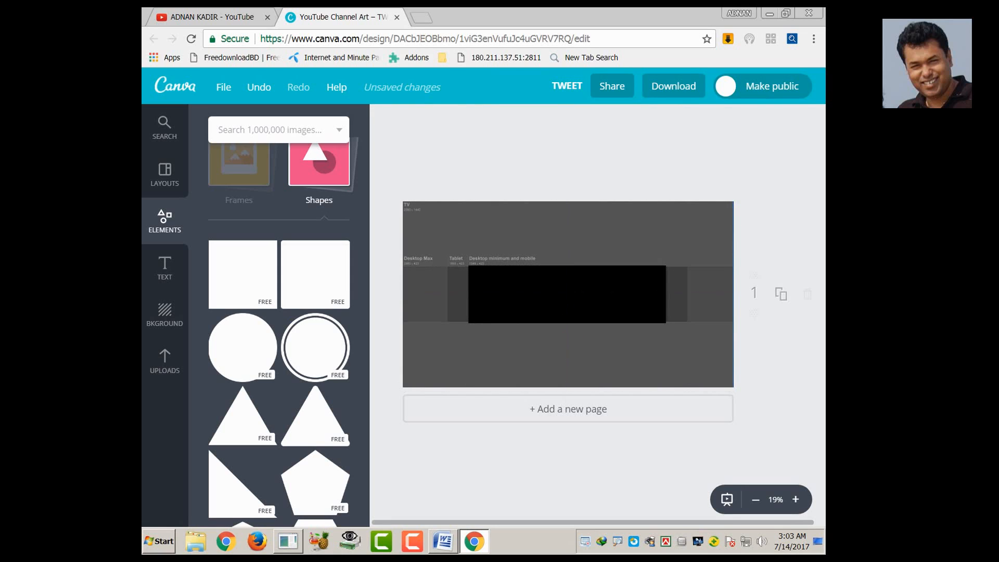
{"action": "left_click", "coordinate": [565, 342]}
{"action": "left_click", "coordinate": [566, 299]}
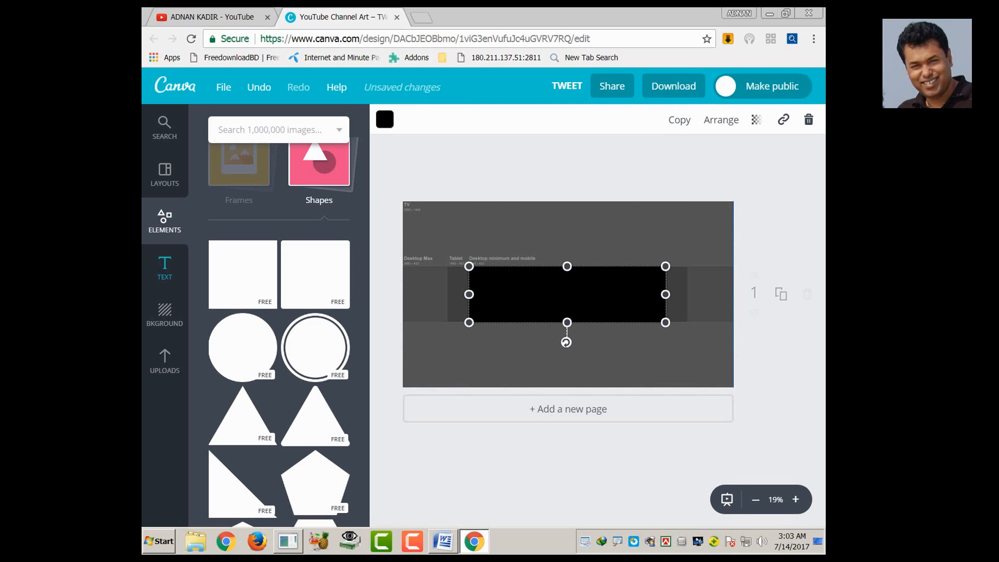
Add a heading text and place it in the upper part of the black rectangle, slightly left of centre
{"action": "left_click", "coordinate": [165, 268]}
{"action": "left_click", "coordinate": [279, 196]}
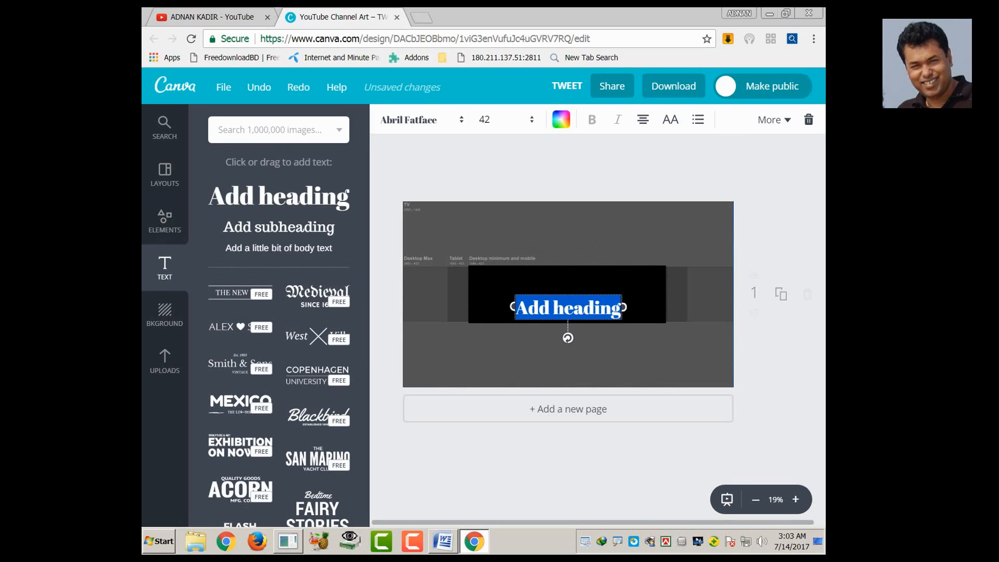
{"action": "left_click_drag", "start_coordinate": [568, 307], "coordinate": [544, 278]}
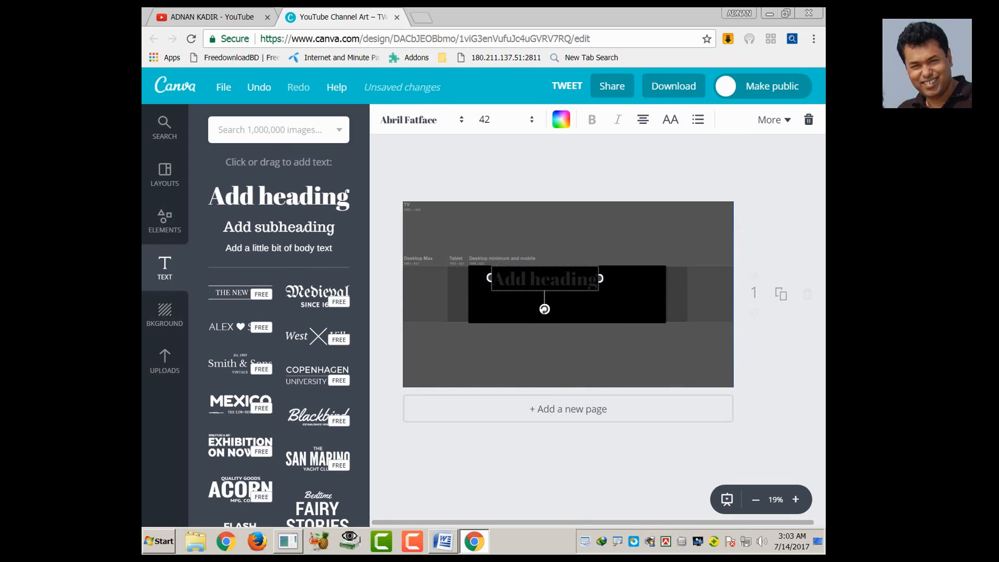
{"action": "left_click_drag", "start_coordinate": [544, 279], "coordinate": [544, 286]}
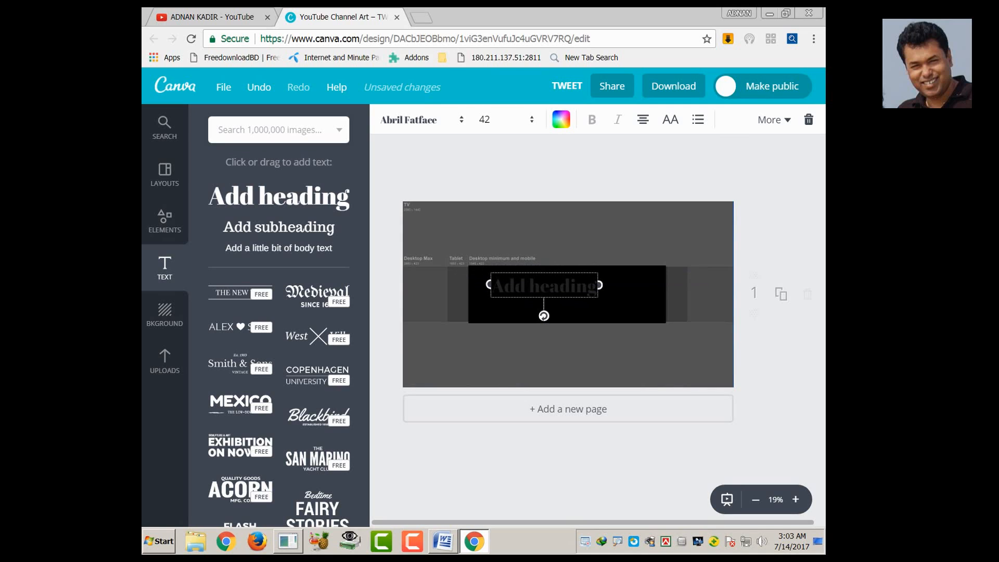
Replace the heading's placeholder text with the channel owner's full name in capitals
{"action": "key", "text": "ctrl+a"}
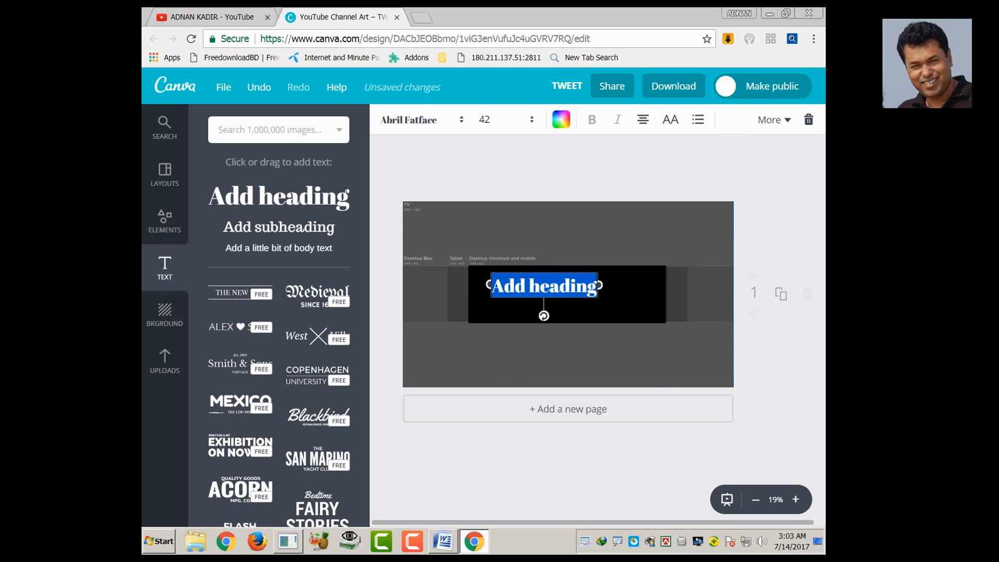
{"action": "key", "text": "BackSpace"}
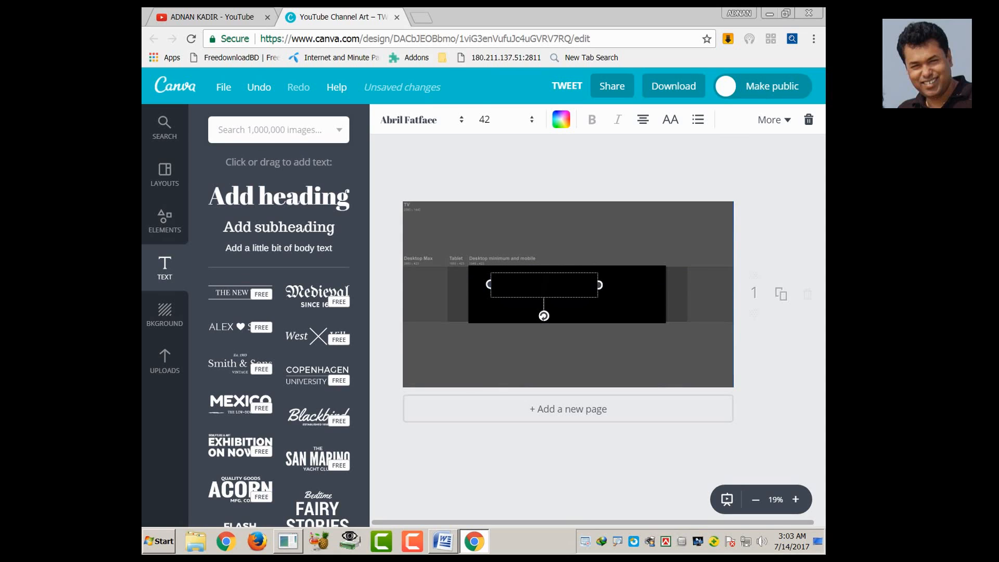
{"action": "type", "text": "ADNAN KAD"}
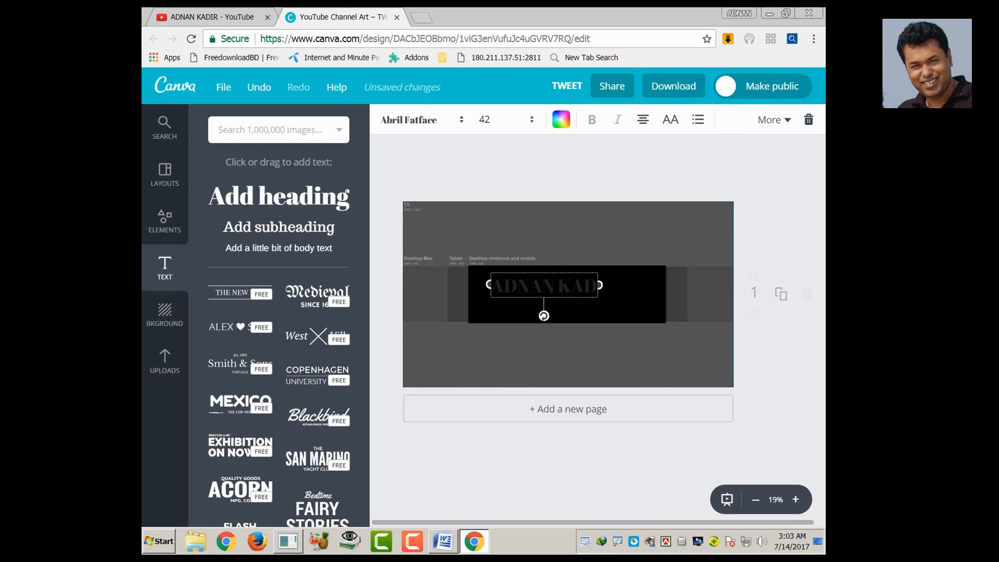
{"action": "type", "text": "IR"}
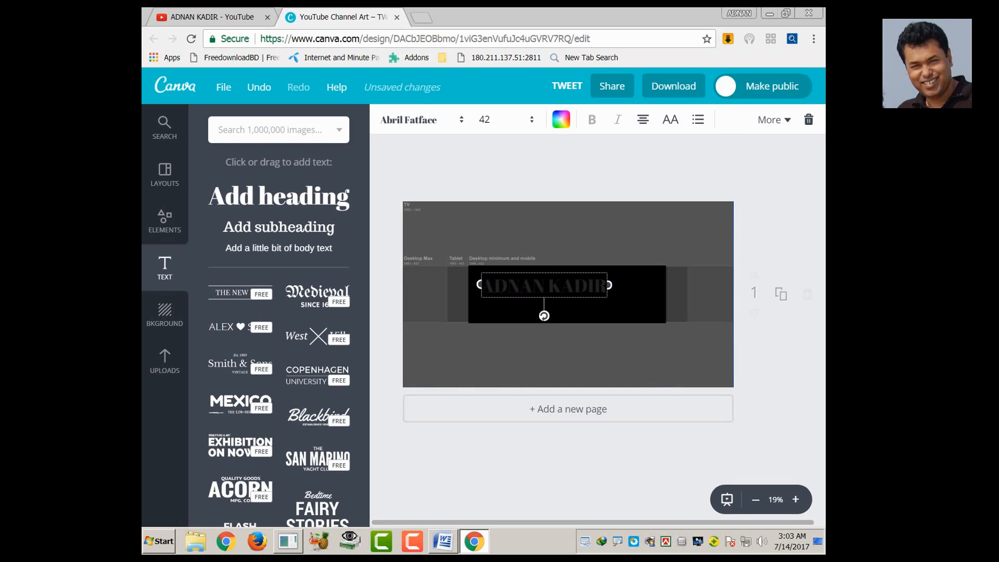
Set the colour of the whole heading text to white
{"action": "key", "text": "ctrl+a"}
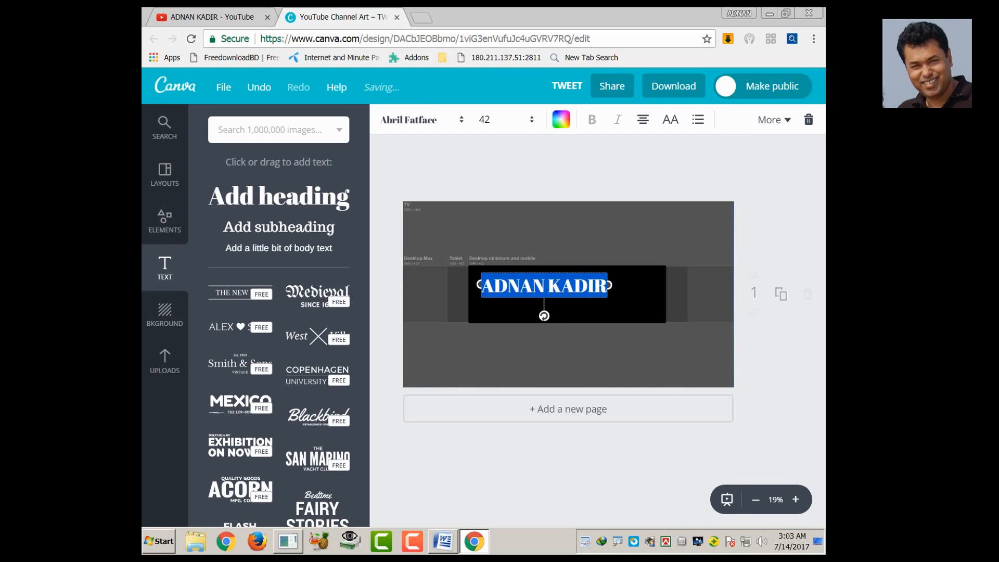
{"action": "left_click", "coordinate": [560, 119]}
{"action": "left_click", "coordinate": [678, 303]}
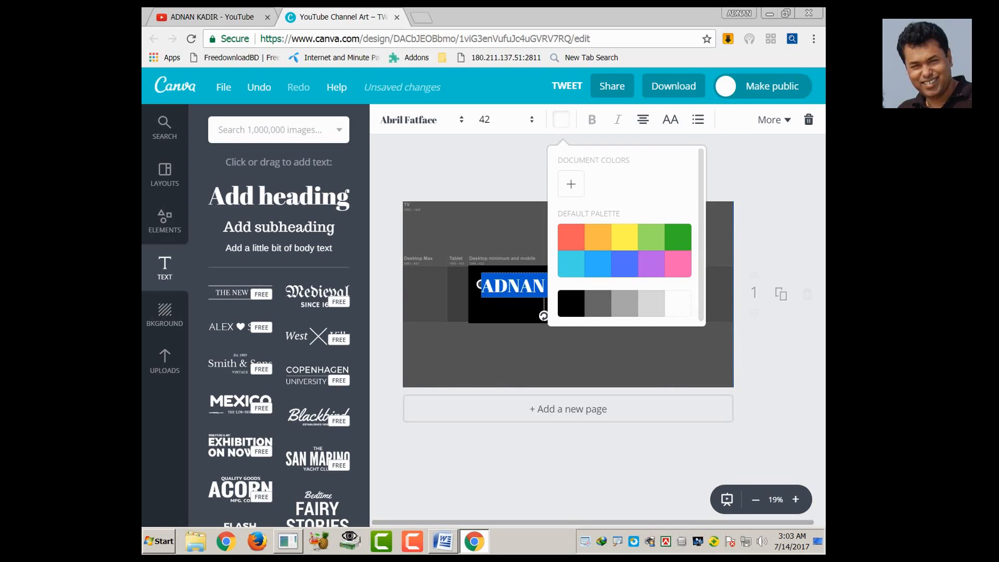
{"action": "left_click", "coordinate": [592, 354]}
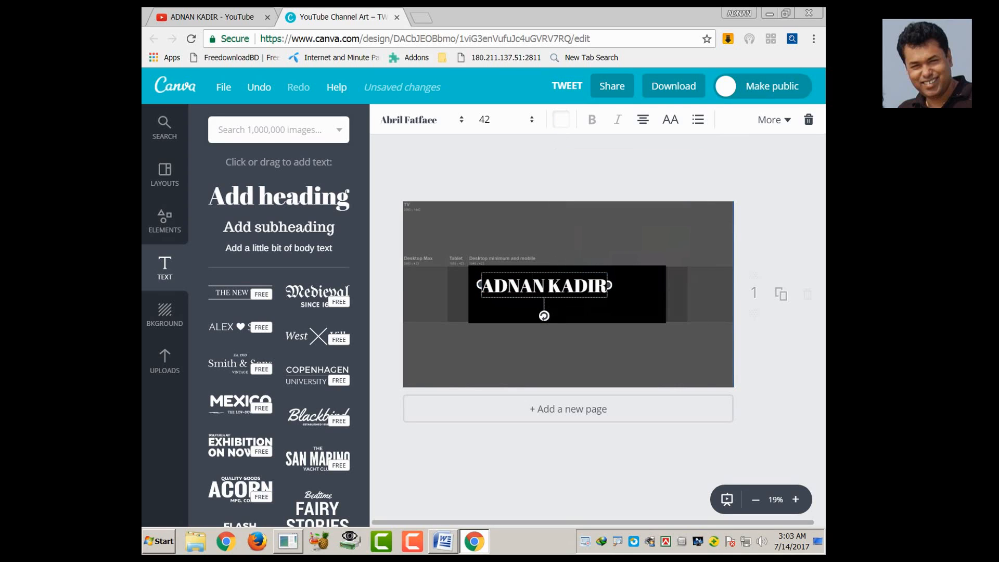
{"action": "left_click", "coordinate": [588, 311]}
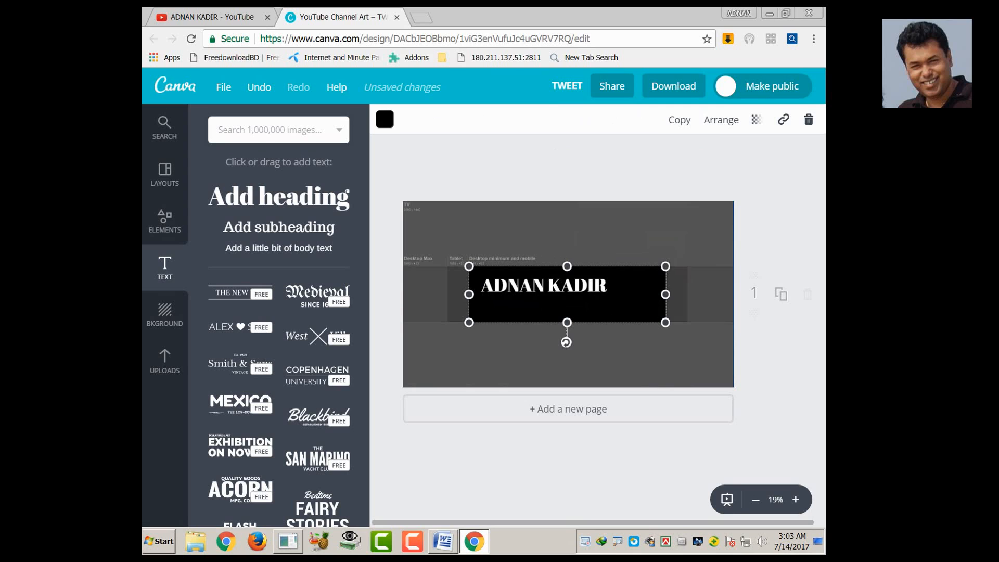
Add a body text line and place it beneath the heading, aligned near the heading's left edge
{"action": "left_click", "coordinate": [278, 248]}
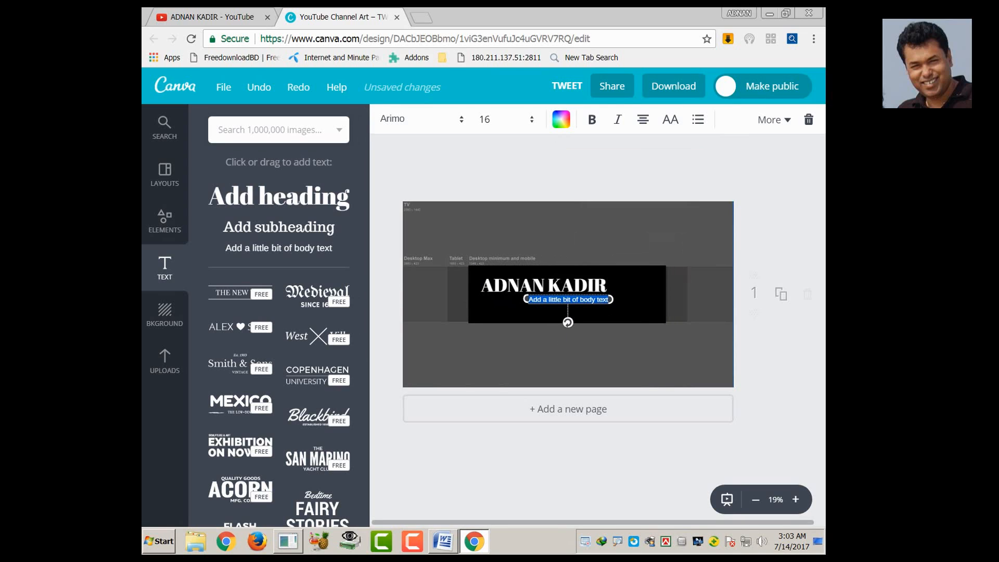
{"action": "left_click_drag", "start_coordinate": [568, 299], "coordinate": [526, 307]}
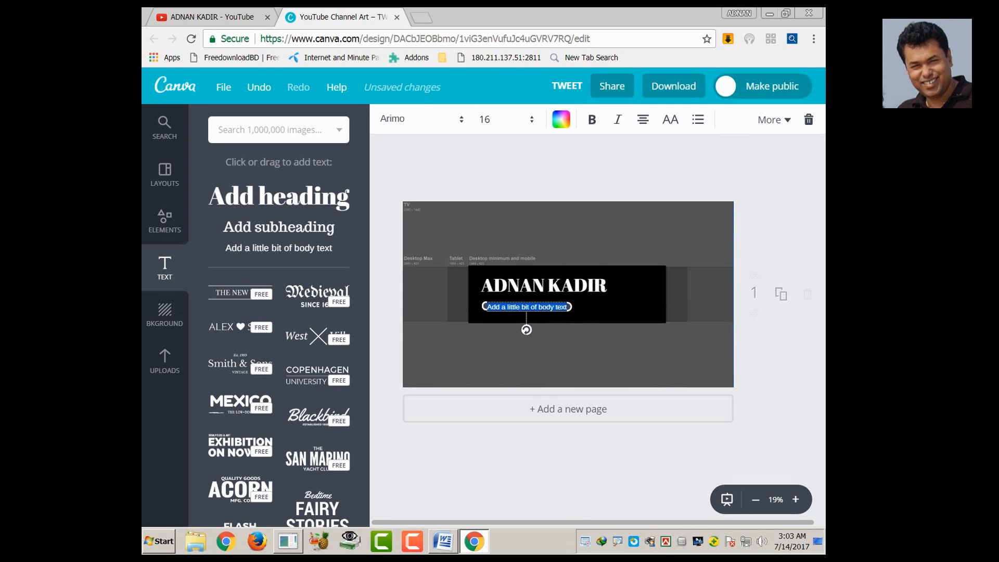
{"action": "left_click", "coordinate": [527, 307]}
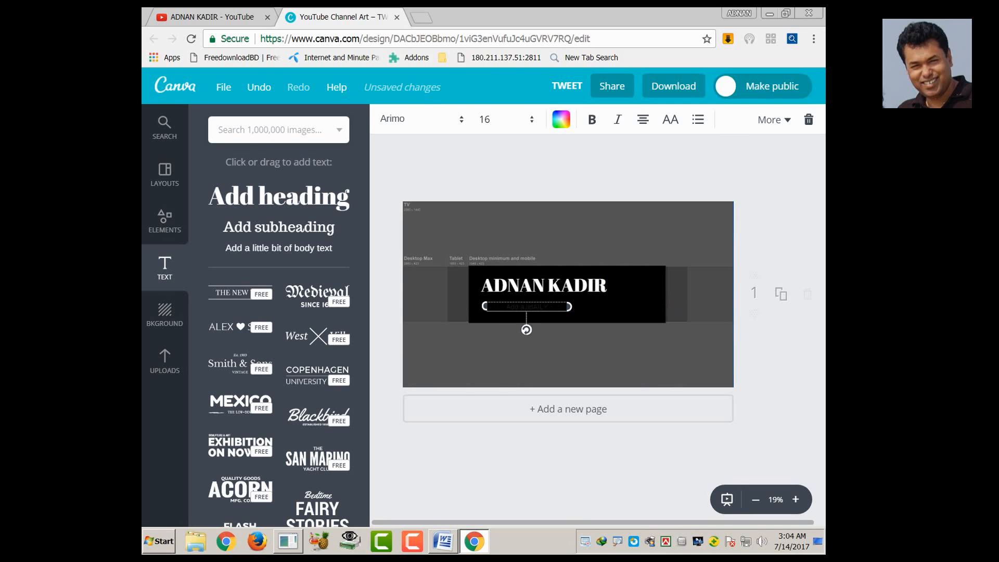
Set the colour of the whole body text line to white
{"action": "key", "text": "ctrl+a"}
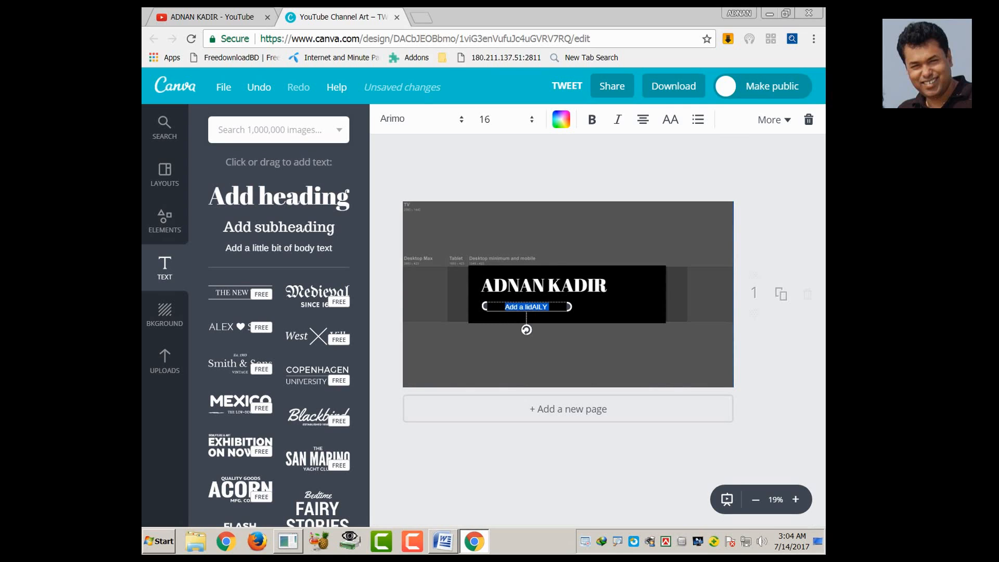
{"action": "left_click", "coordinate": [561, 120]}
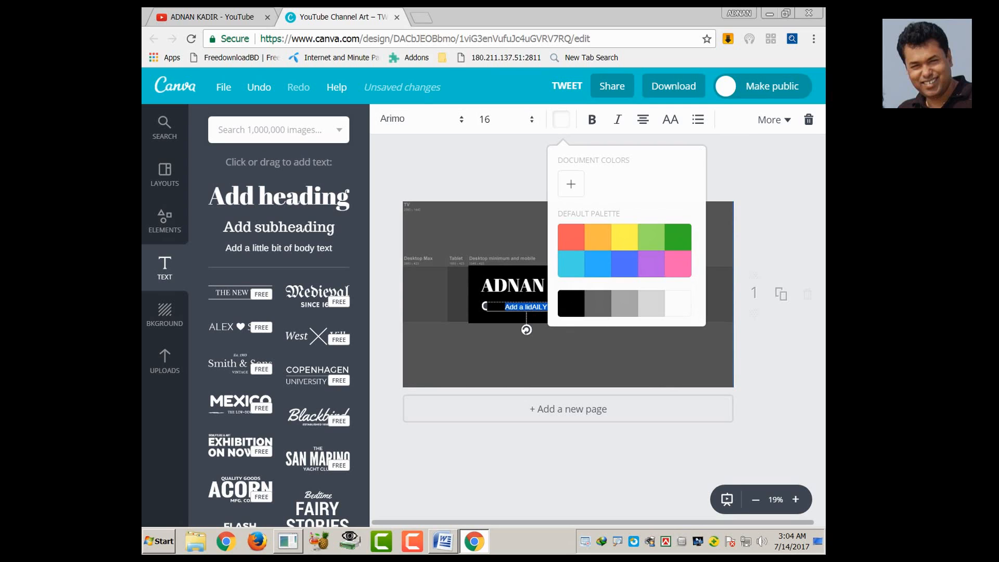
{"action": "left_click", "coordinate": [568, 359]}
{"action": "key", "text": "ctrl+z"}
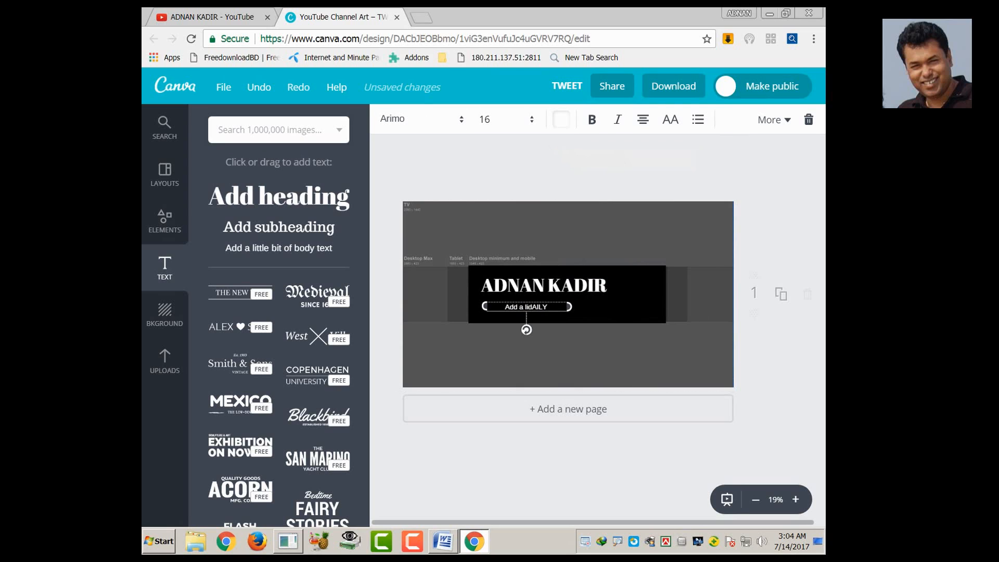
Replace the body text beneath the heading with "For Daily Technology Tips"
{"action": "key", "text": "BackSpace"}
{"action": "key", "text": "BackSpace"}
{"action": "key", "text": "BackSpace"}
{"action": "key", "text": "BackSpace"}
{"action": "key", "text": "BackSpace"}
{"action": "key", "text": "BackSpace"}
{"action": "key", "text": "BackSpace"}
{"action": "key", "text": "BackSpace"}
{"action": "key", "text": "BackSpace"}
{"action": "key", "text": "BackSpace"}
{"action": "key", "text": "BackSpace"}
{"action": "key", "text": "BackSpace"}
{"action": "key", "text": "BackSpace"}
{"action": "type", "text": "dAILY"}
{"action": "key", "text": "BackSpace"}
{"action": "key", "text": "BackSpace"}
{"action": "key", "text": "BackSpace"}
{"action": "key", "text": "BackSpace"}
{"action": "key", "text": "BackSpace"}
{"action": "type", "text": "Daily Technology Tips"}
{"action": "key", "text": "Home"}
{"action": "type", "text": "For"}
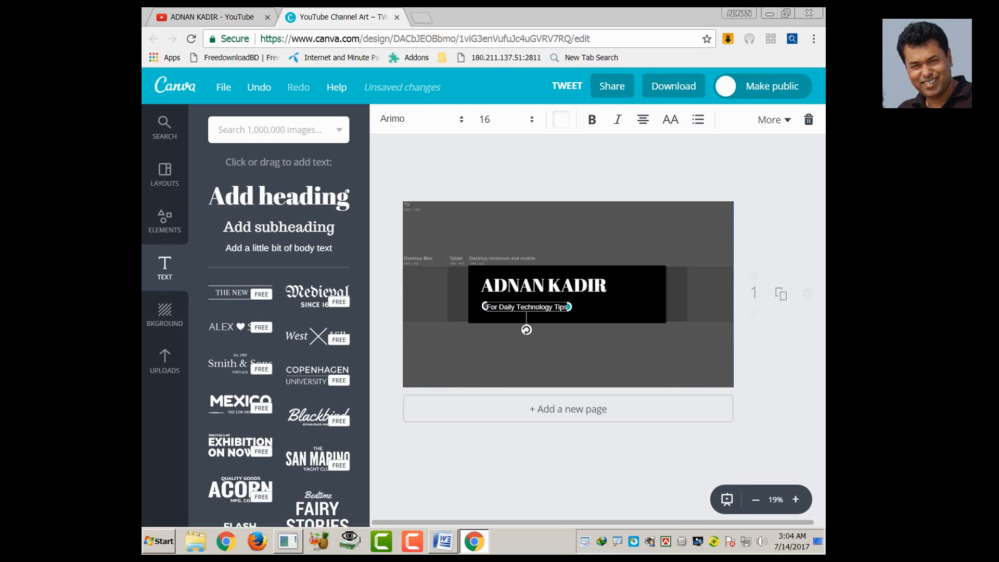
Widen the tagline's text box to the right so that it nearly matches the heading's width
{"action": "left_click_drag", "start_coordinate": [569, 307], "coordinate": [600, 307]}
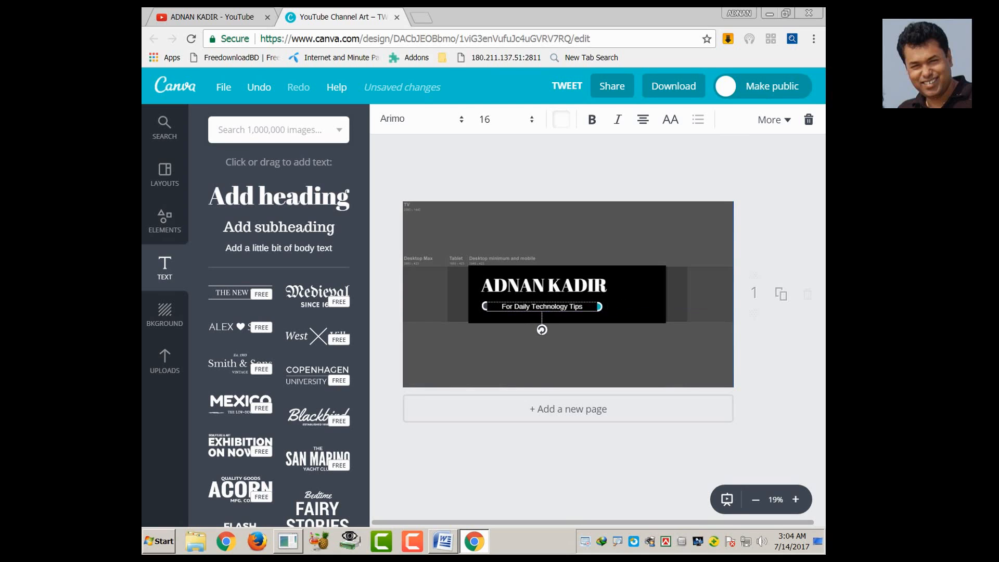
{"action": "left_click", "coordinate": [587, 317]}
{"action": "key", "text": "ctrl+z"}
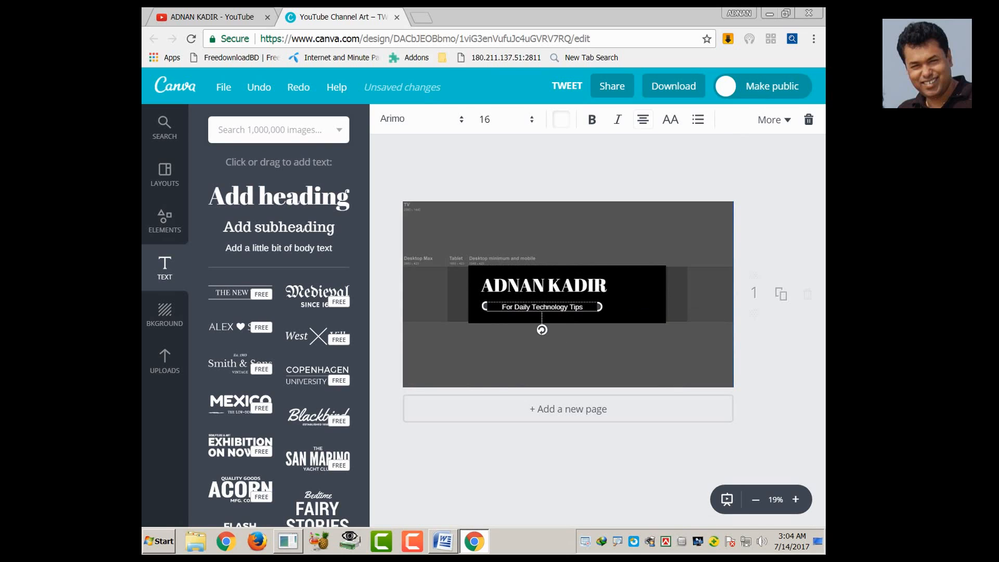
Left-align the tagline text beneath the heading
{"action": "left_click", "coordinate": [642, 119]}
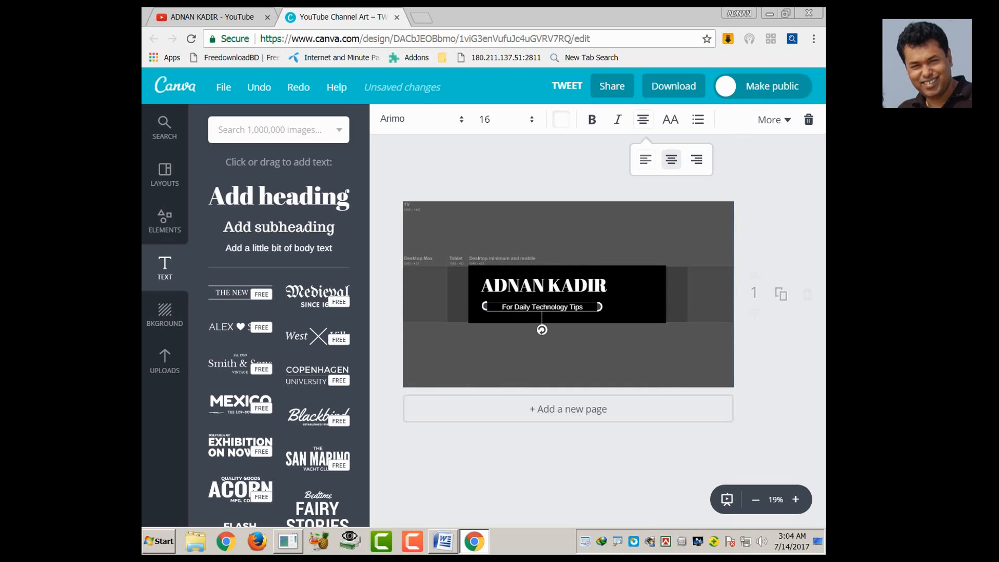
{"action": "left_click", "coordinate": [645, 160]}
{"action": "left_click", "coordinate": [619, 307]}
{"action": "key", "text": "ctrl+z"}
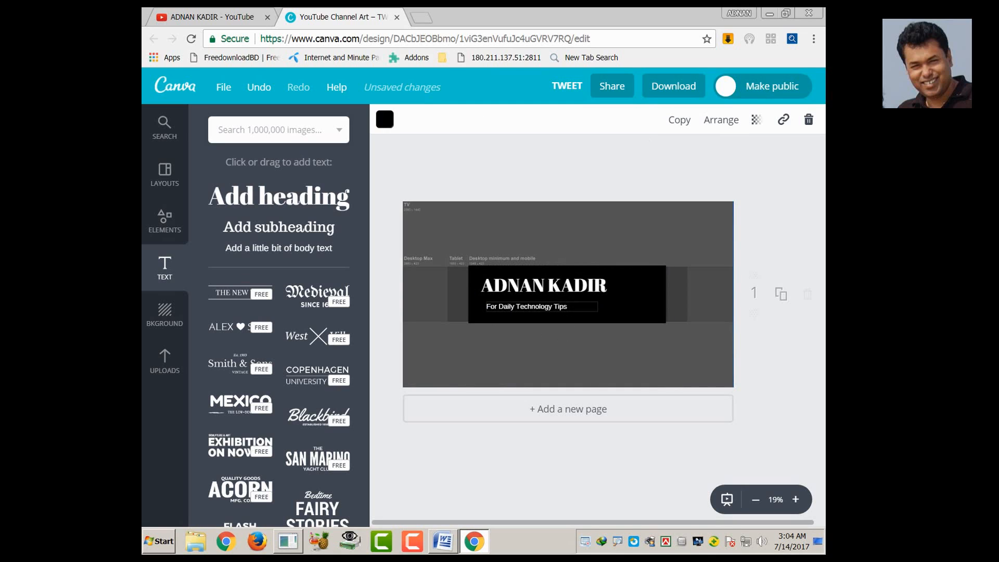
Set the font size of the whole tagline to 21
{"action": "key", "text": "ctrl+a"}
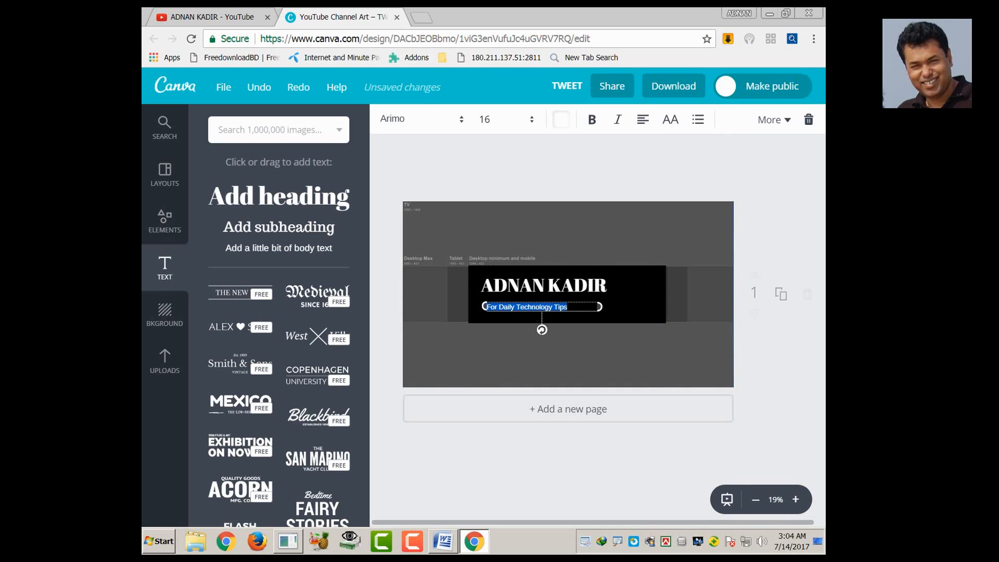
{"action": "left_click", "coordinate": [505, 119]}
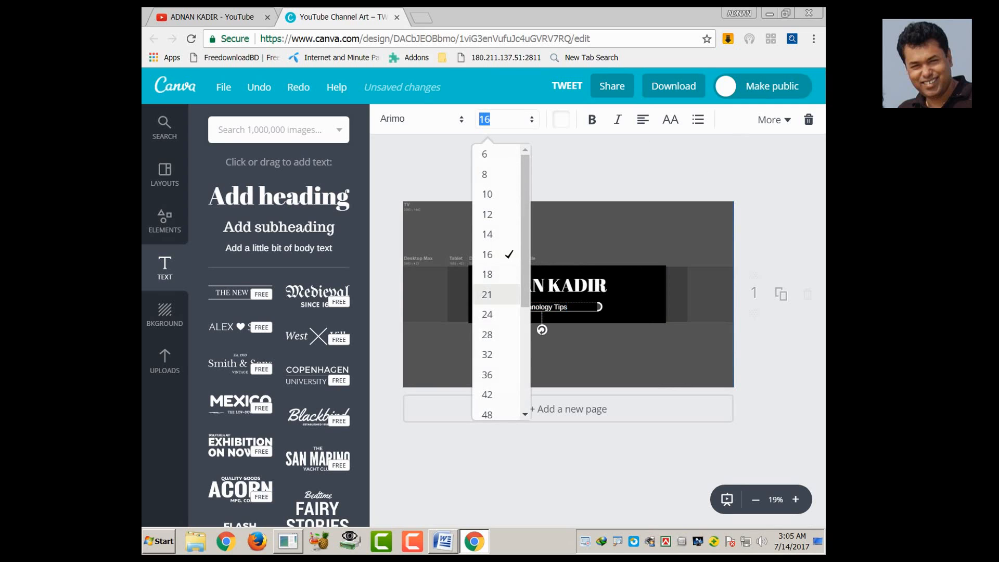
{"action": "left_click", "coordinate": [495, 295]}
{"action": "left_click", "coordinate": [631, 306]}
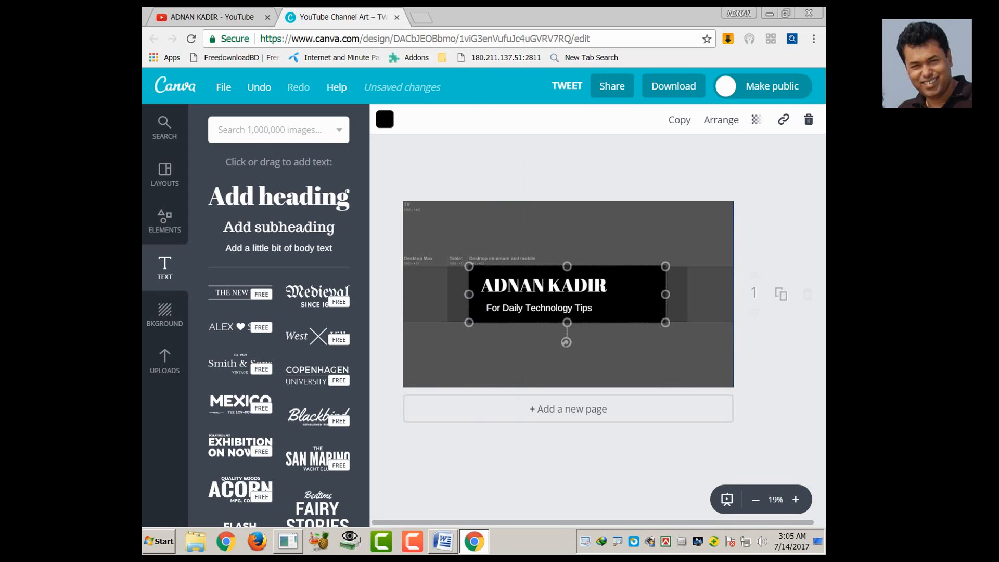
Move the tagline slightly up and to the right, closer beneath the heading
{"action": "left_click", "coordinate": [542, 308]}
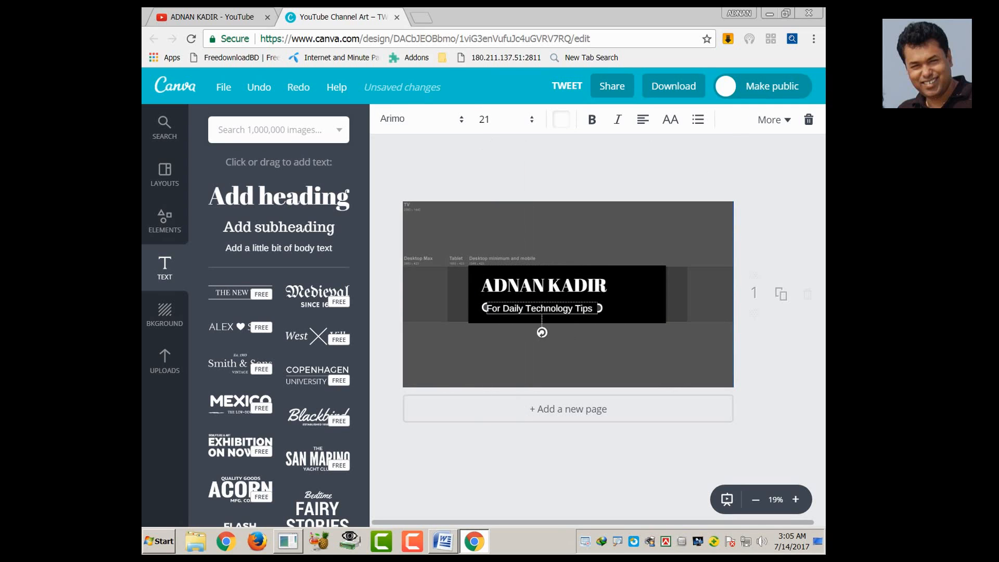
{"action": "left_click_drag", "start_coordinate": [541, 308], "coordinate": [543, 305]}
{"action": "left_click", "coordinate": [631, 306]}
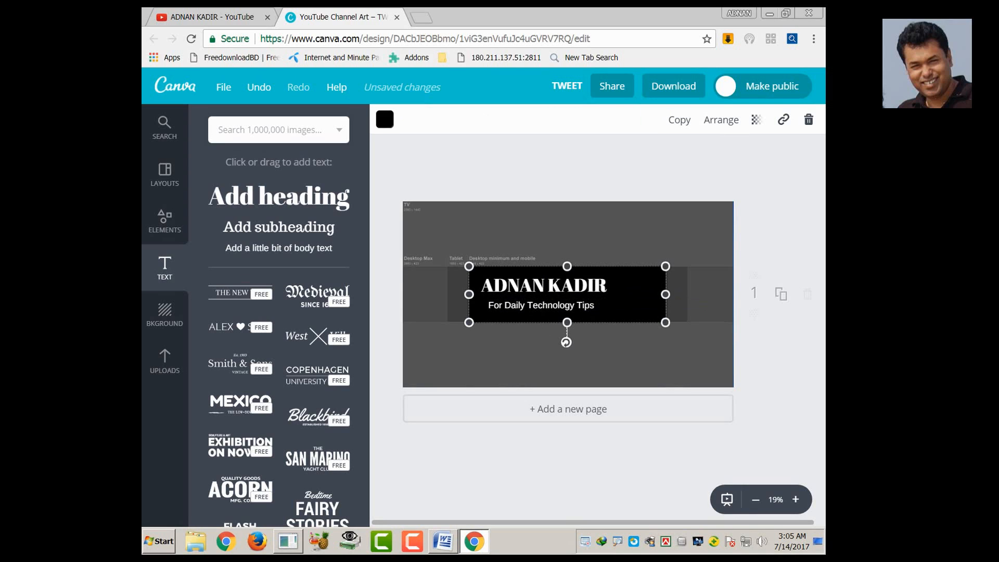
{"action": "left_click", "coordinate": [593, 357]}
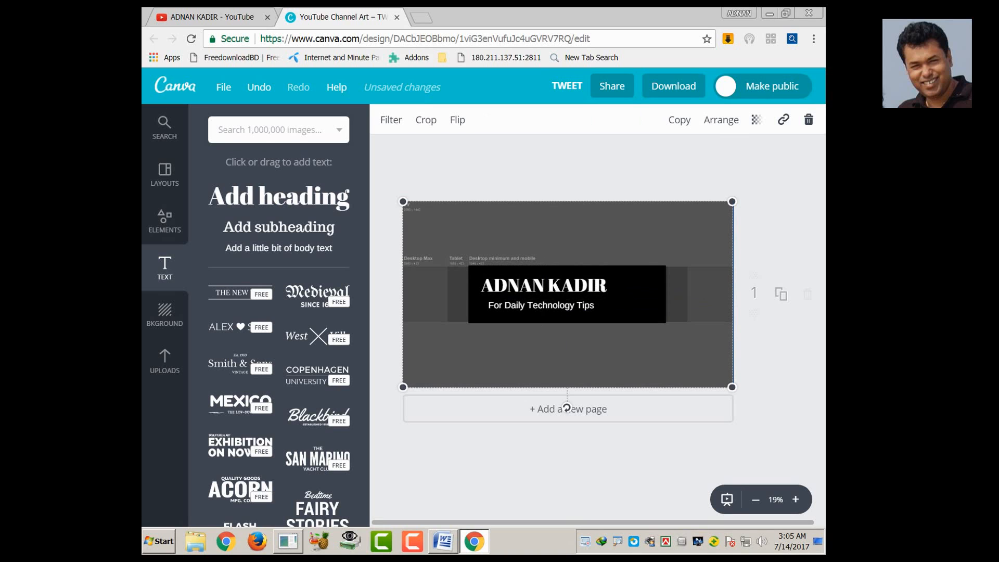
Add the uploaded desktop computer picture and place it directly to the right of the heading
{"action": "left_click", "coordinate": [164, 360]}
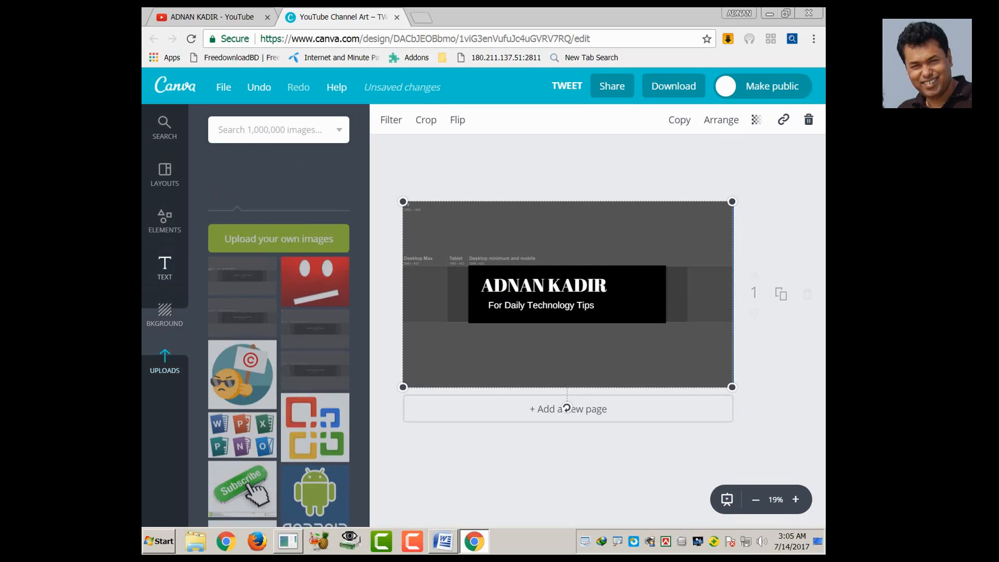
{"action": "scroll", "coordinate": [314, 369], "scroll_direction": "down", "scroll_amount": 4}
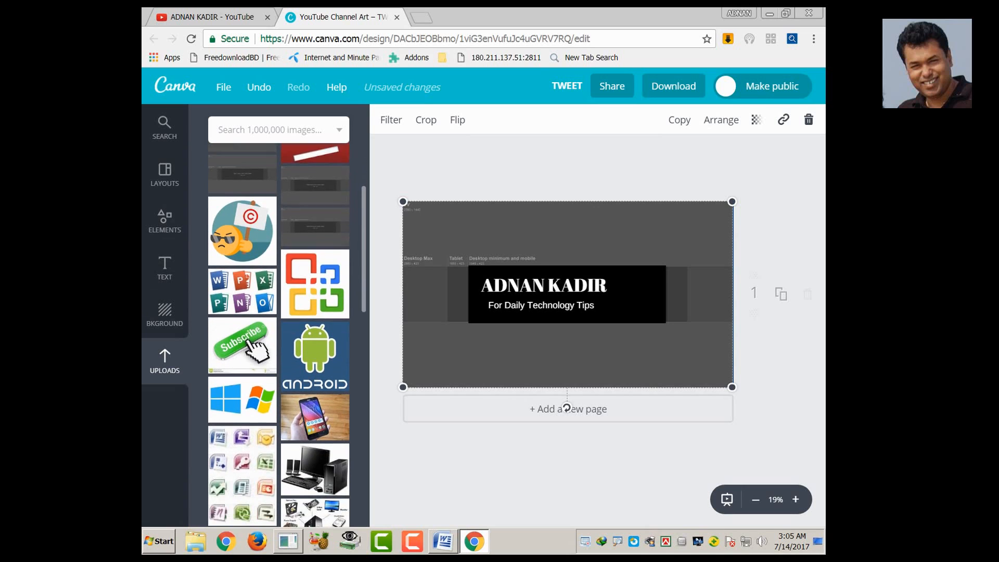
{"action": "scroll", "coordinate": [315, 333], "scroll_direction": "down", "scroll_amount": 1}
{"action": "left_click", "coordinate": [315, 333]}
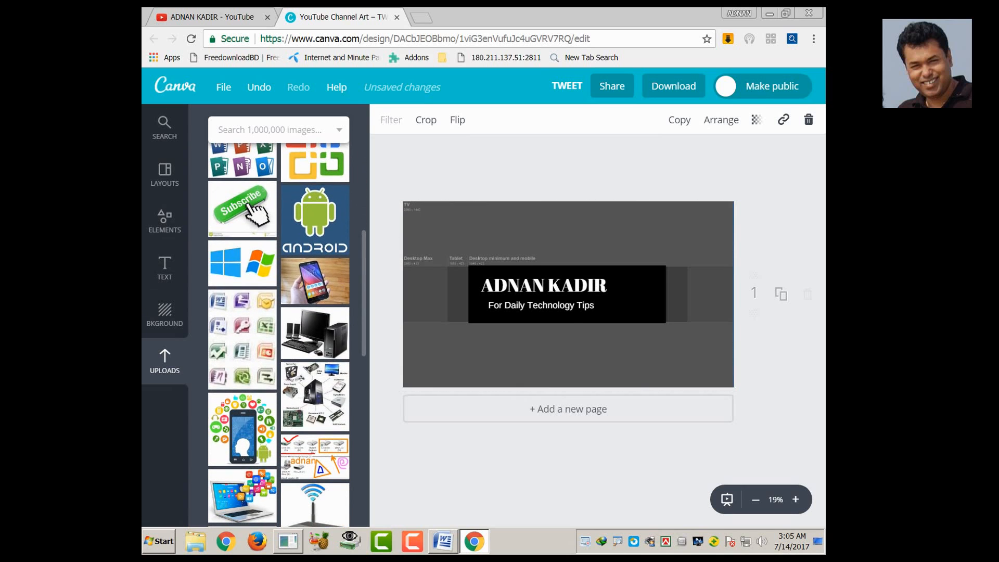
{"action": "left_click_drag", "start_coordinate": [568, 295], "coordinate": [623, 285]}
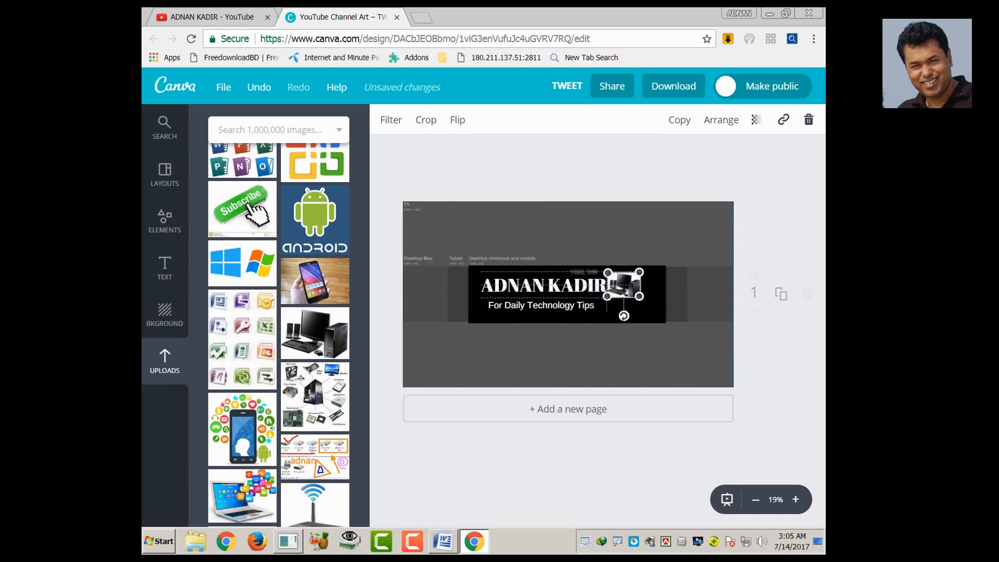
{"action": "left_click", "coordinate": [561, 354]}
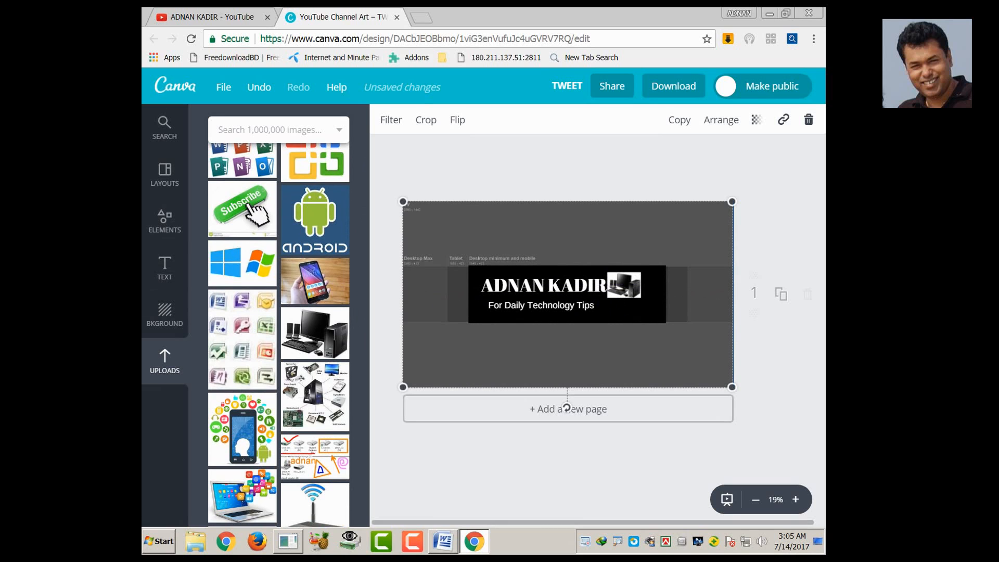
Add the uploaded Android logo and place it small to the right of the computer picture
{"action": "scroll", "coordinate": [278, 333], "scroll_direction": "down", "scroll_amount": 1}
{"action": "scroll", "coordinate": [278, 333], "scroll_direction": "up", "scroll_amount": 3}
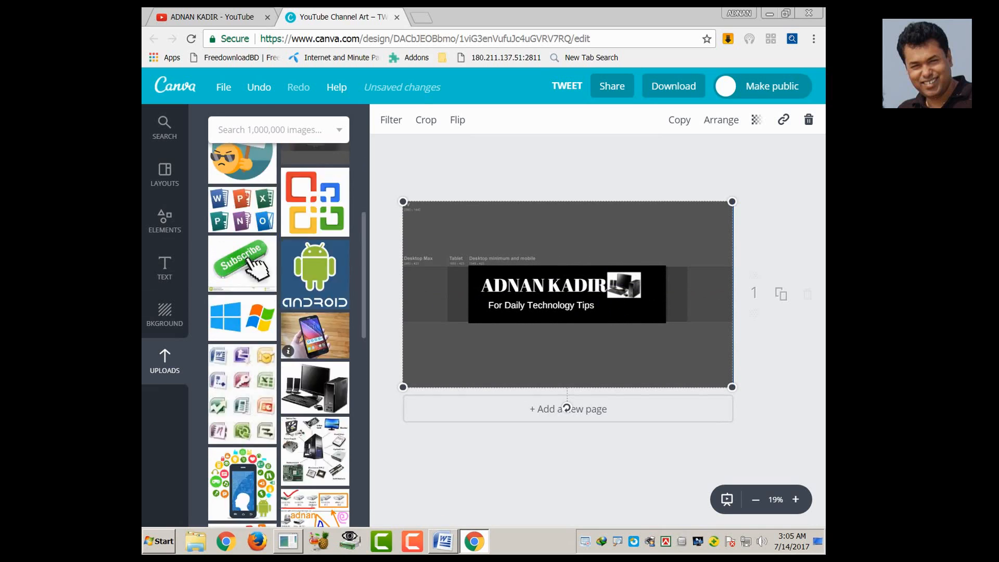
{"action": "left_click", "coordinate": [314, 354]}
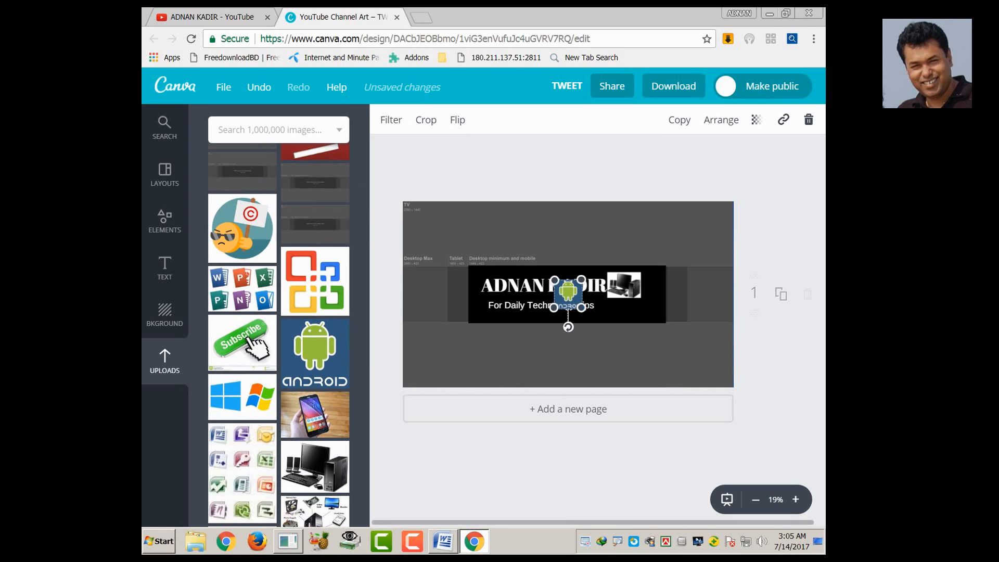
{"action": "left_click_drag", "start_coordinate": [568, 291], "coordinate": [655, 285]}
{"action": "left_click", "coordinate": [640, 349]}
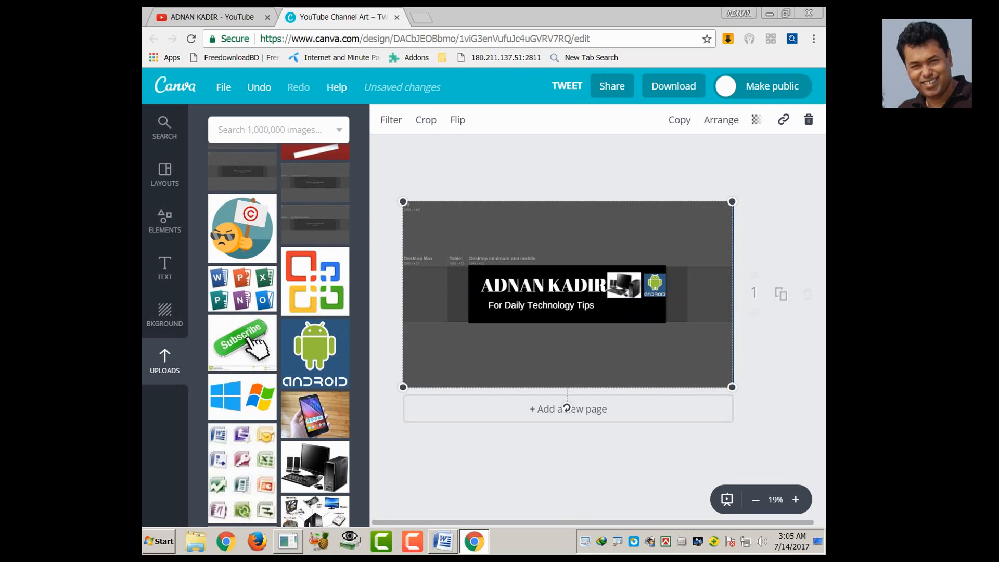
Shrink the computer picture slightly to leave a small gap between it and the heading
{"action": "left_click", "coordinate": [623, 284]}
{"action": "left_click_drag", "start_coordinate": [607, 272], "coordinate": [625, 284]}
{"action": "left_click", "coordinate": [770, 180]}
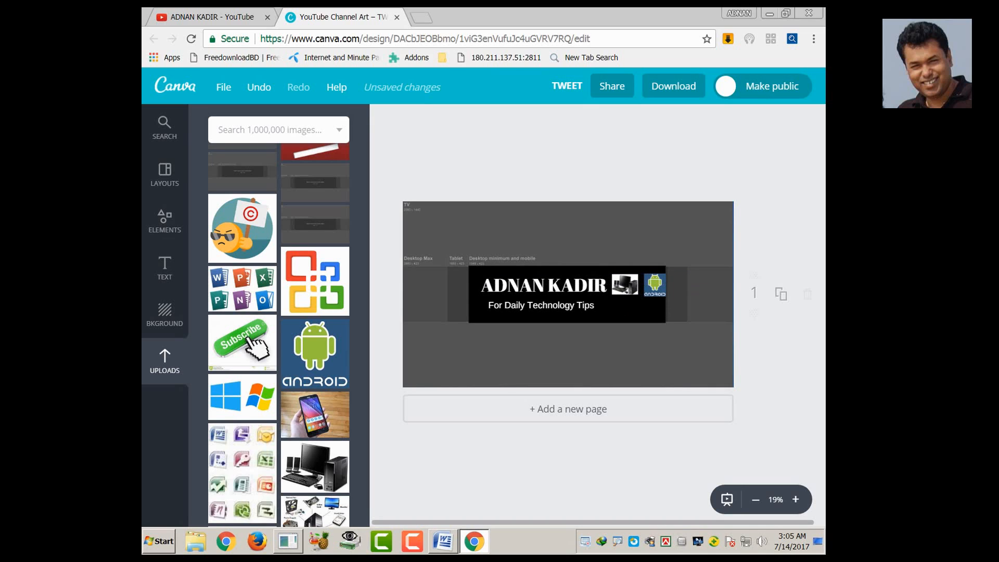
{"action": "left_click", "coordinate": [625, 285]}
Nudge the Android logo slightly left and up, just inside the right edge of the black rectangle
{"action": "left_click", "coordinate": [654, 284]}
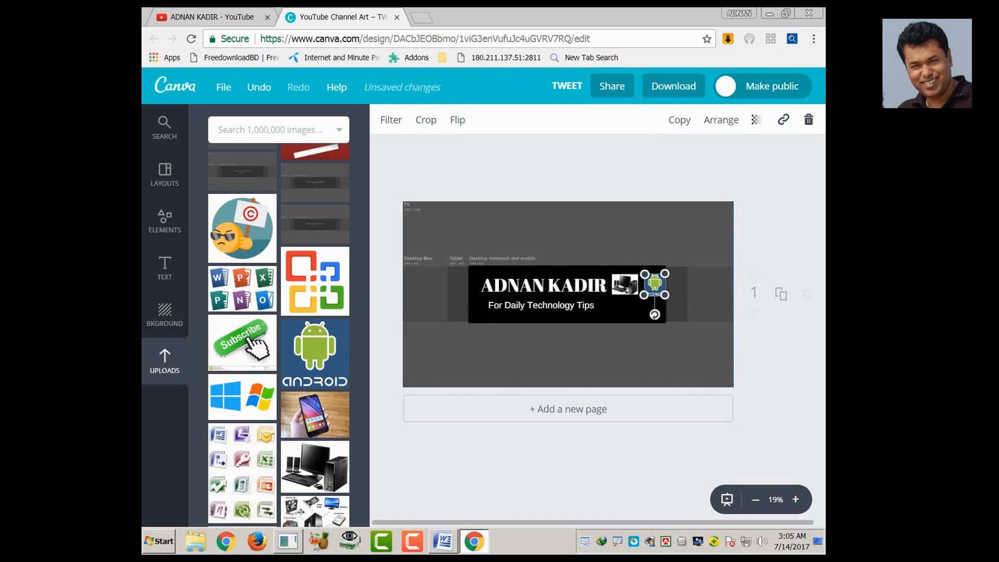
{"action": "key", "text": "Left"}
{"action": "key", "text": "Left"}
{"action": "key", "text": "Left"}
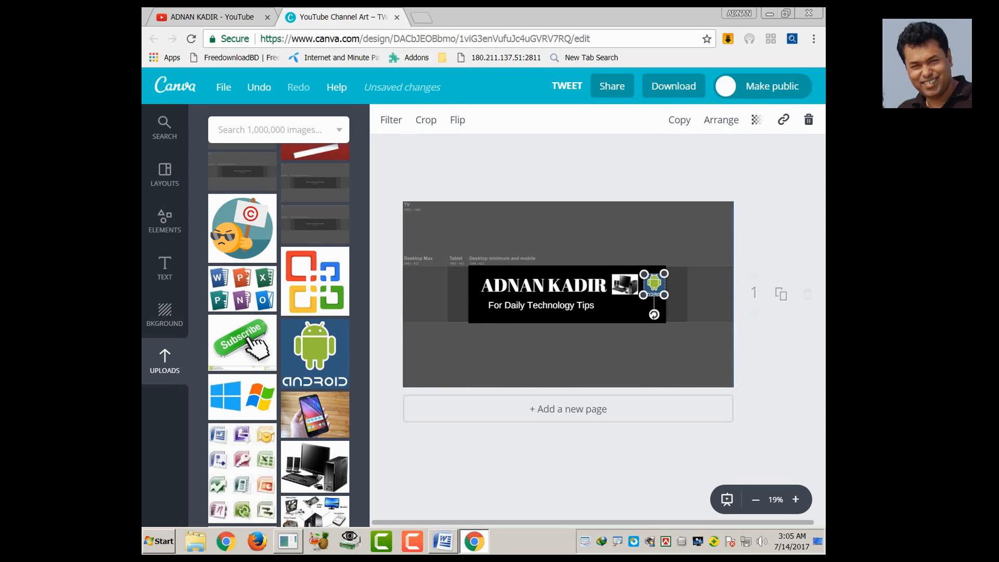
{"action": "key", "text": "Up"}
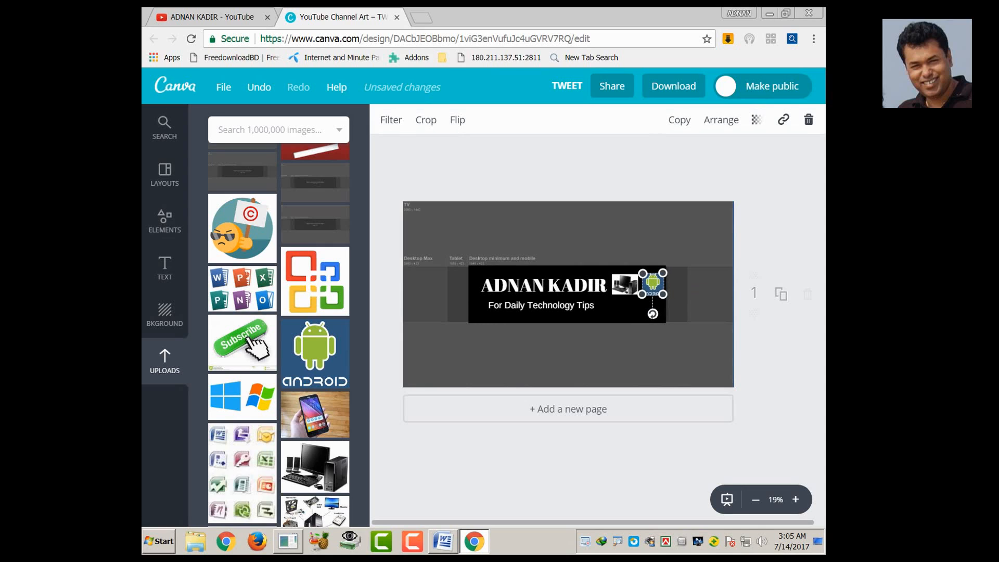
{"action": "left_click", "coordinate": [645, 354]}
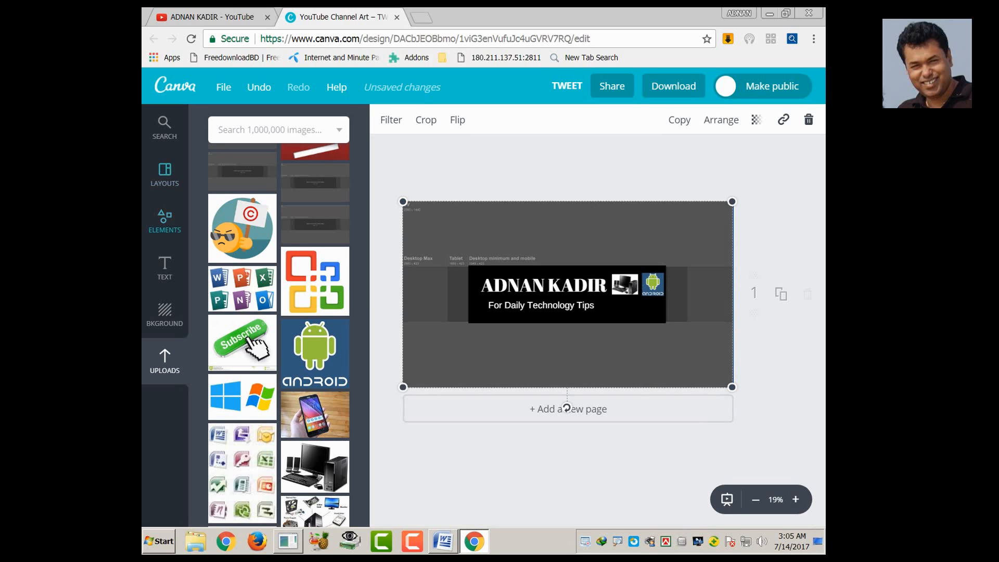
Add a black square shape and fit it over the template's full height left of the central rectangle
{"action": "left_click", "coordinate": [164, 221]}
{"action": "left_click", "coordinate": [242, 275]}
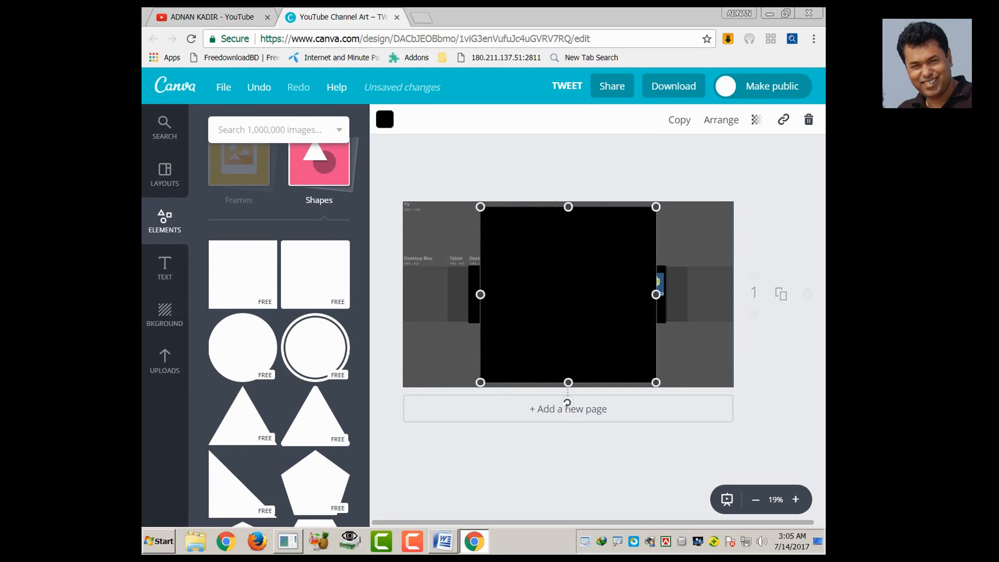
{"action": "left_click_drag", "start_coordinate": [656, 294], "coordinate": [472, 278]}
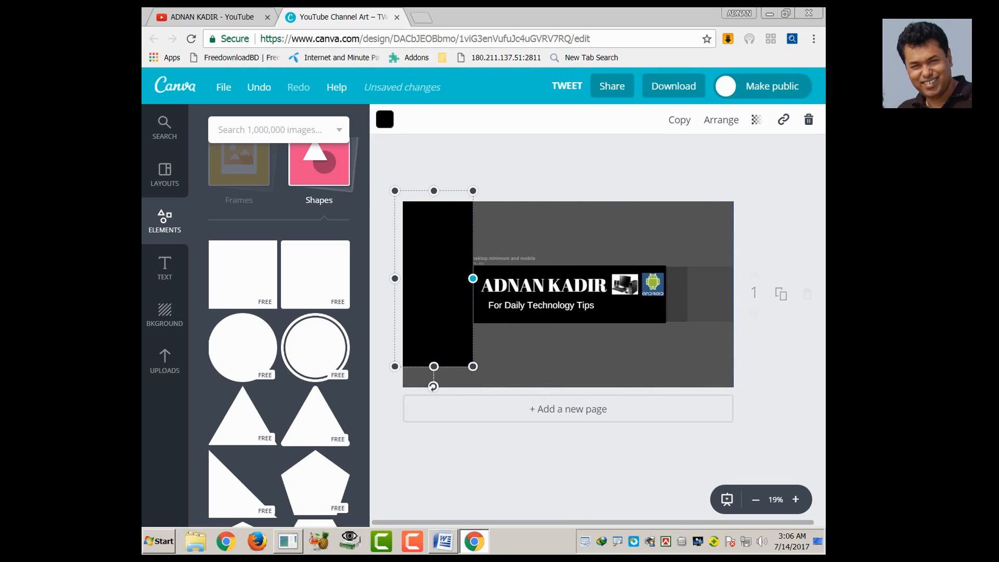
{"action": "left_click_drag", "start_coordinate": [434, 366], "coordinate": [433, 389]}
{"action": "left_click", "coordinate": [512, 355]}
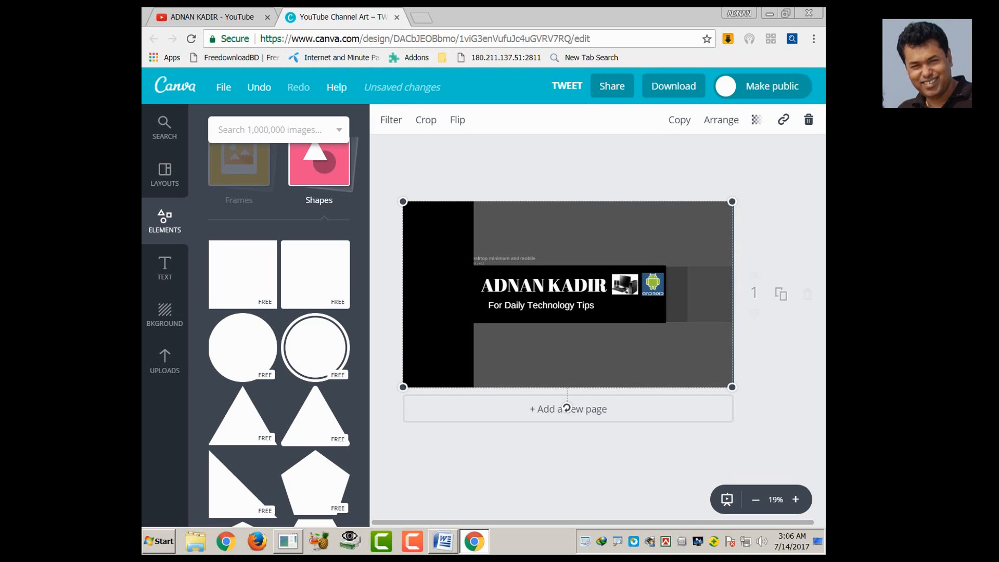
Duplicate the left black shape and place the copy over the template area right of the central rectangle
{"action": "left_click", "coordinate": [438, 333]}
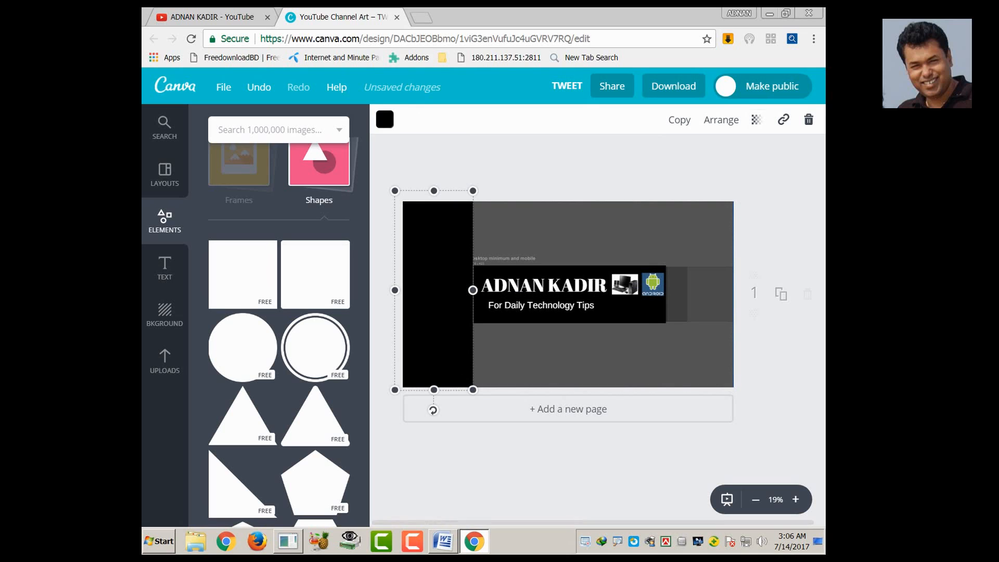
{"action": "key", "text": "ctrl+v"}
{"action": "left_click_drag", "start_coordinate": [437, 333], "coordinate": [705, 332]}
{"action": "left_click", "coordinate": [641, 347]}
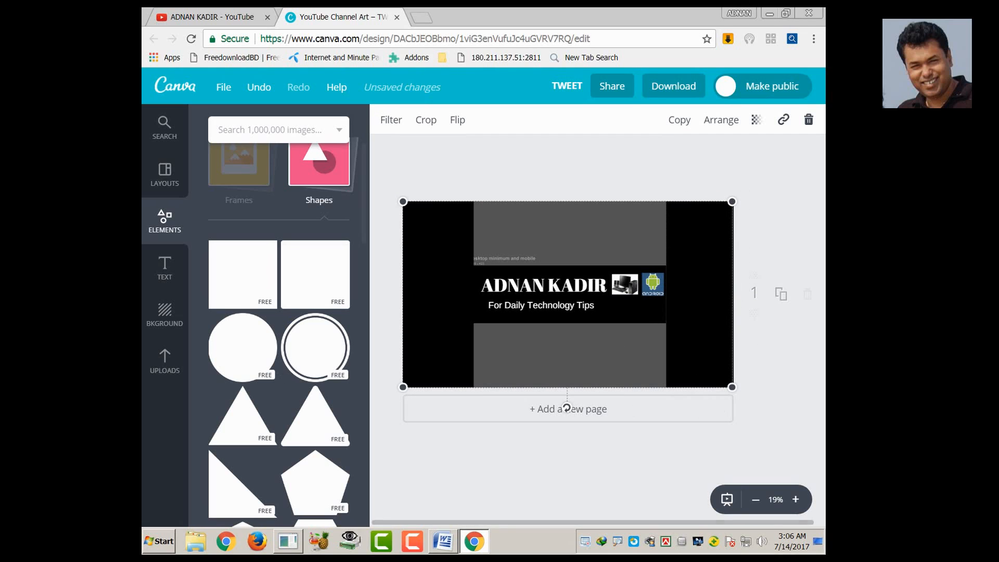
Add another black square shape and resize it to cover the grey area above the central rectangle
{"action": "left_click", "coordinate": [210, 302]}
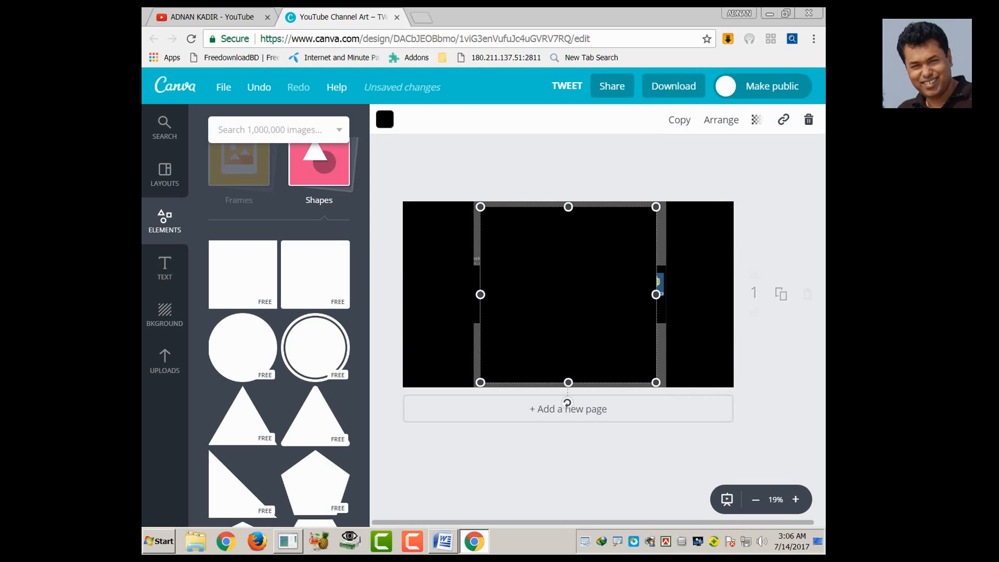
{"action": "left_click_drag", "start_coordinate": [568, 383], "coordinate": [554, 265]}
{"action": "left_click_drag", "start_coordinate": [641, 229], "coordinate": [678, 229]}
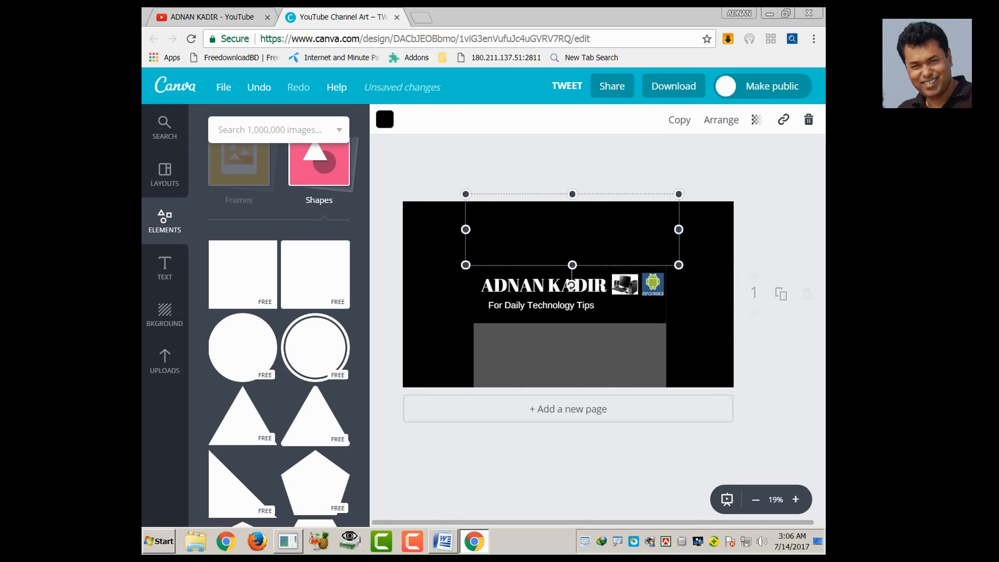
{"action": "left_click", "coordinate": [698, 333]}
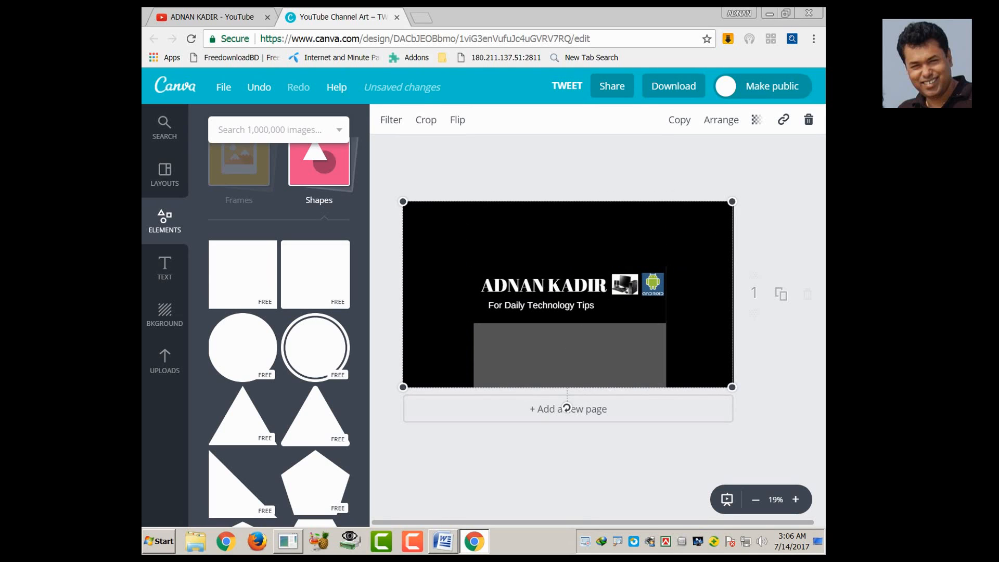
Duplicate the upper black shape and place the copy over the grey area below the central rectangle
{"action": "left_click", "coordinate": [572, 229]}
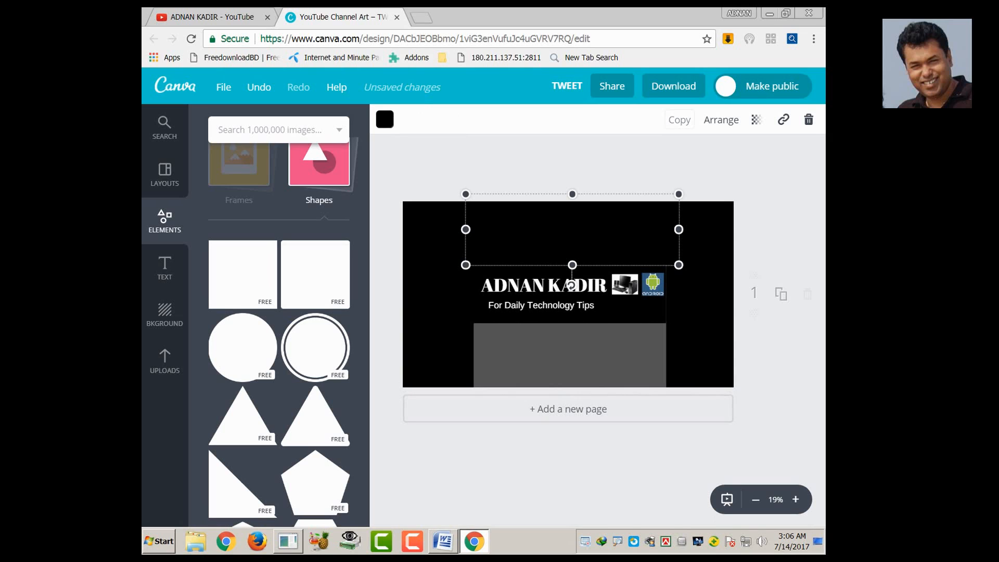
{"action": "left_click_drag", "start_coordinate": [572, 245], "coordinate": [572, 366]}
{"action": "key", "text": "Escape"}
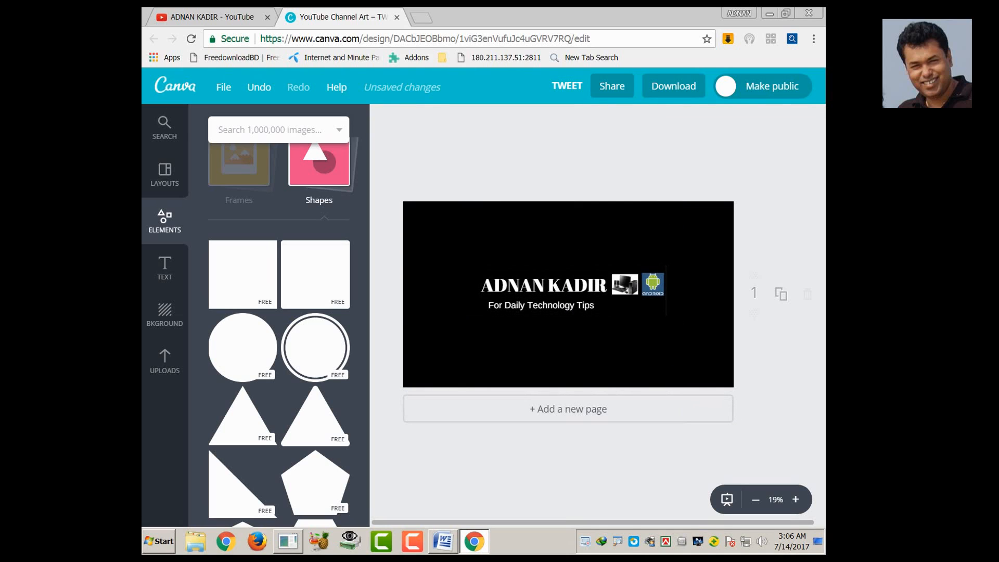
Download the design as a PNG and show the downloaded TWEET.png in its folder with the folder window maximised
{"action": "left_click", "coordinate": [673, 86]}
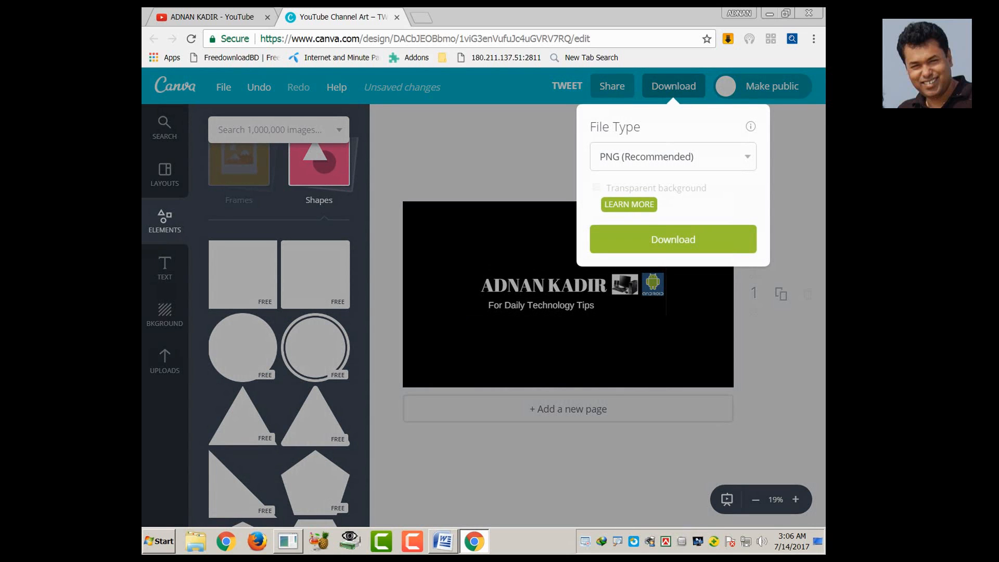
{"action": "left_click", "coordinate": [673, 239]}
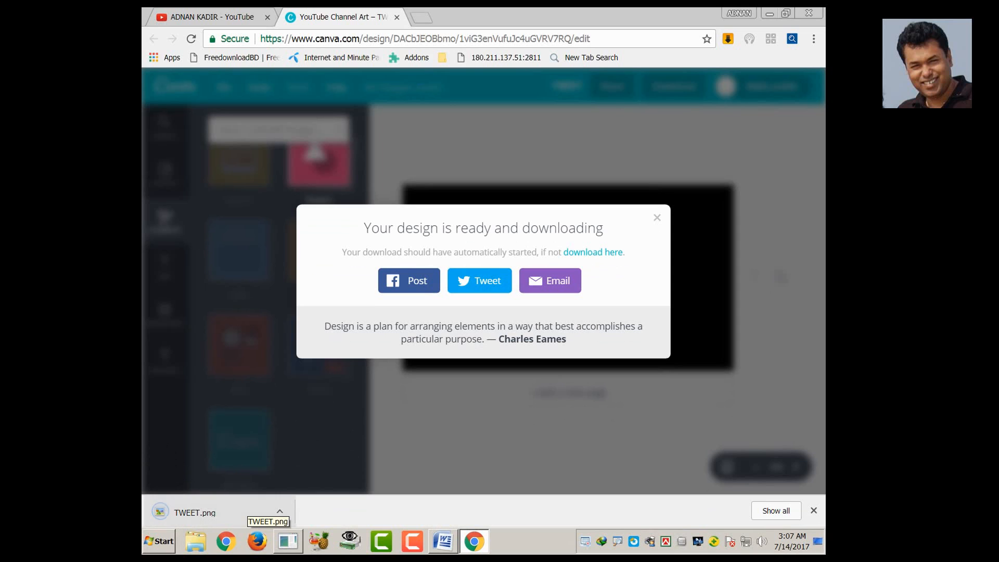
{"action": "left_click", "coordinate": [279, 511]}
{"action": "left_click", "coordinate": [315, 468]}
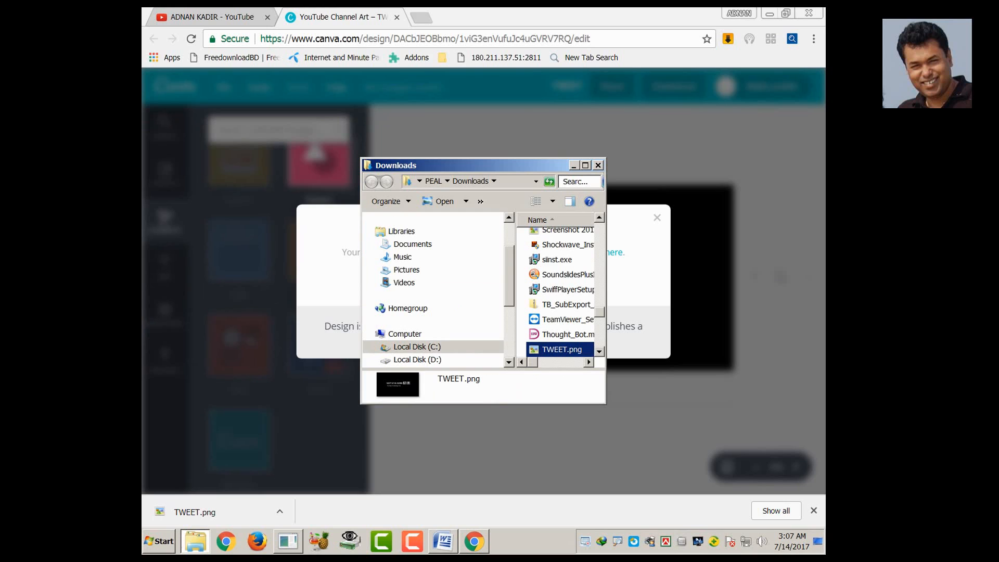
{"action": "left_click", "coordinate": [585, 165]}
{"action": "left_click", "coordinate": [359, 302]}
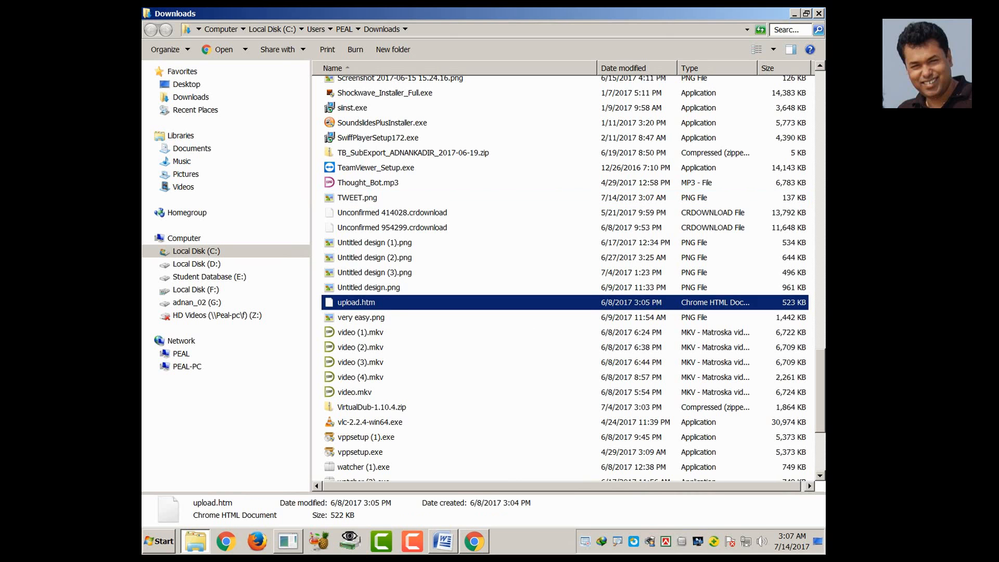
Move TWEET.png from the Downloads folder to the desktop and place it in the empty area near the upper edge
{"action": "right_click", "coordinate": [380, 198]}
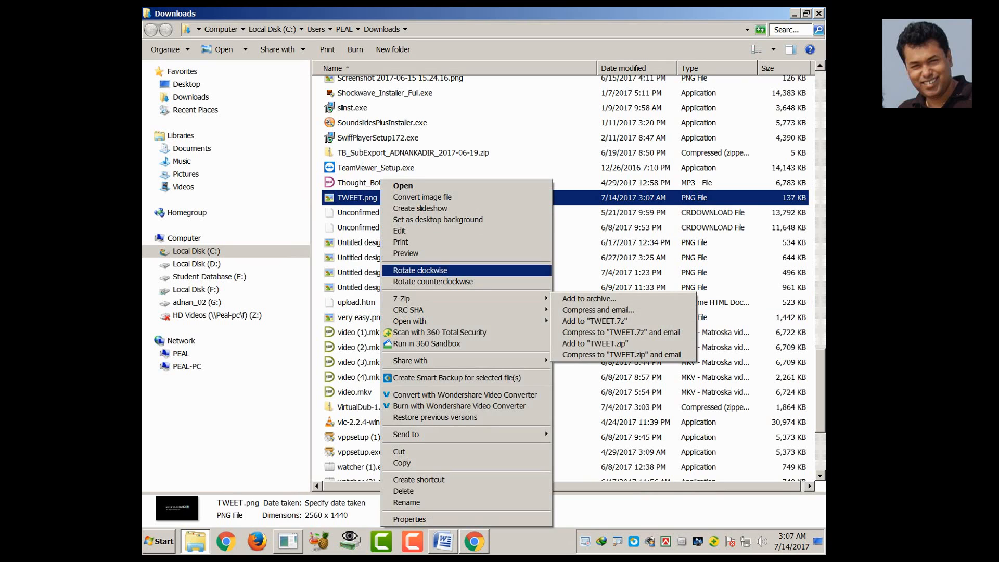
{"action": "left_click", "coordinate": [399, 451]}
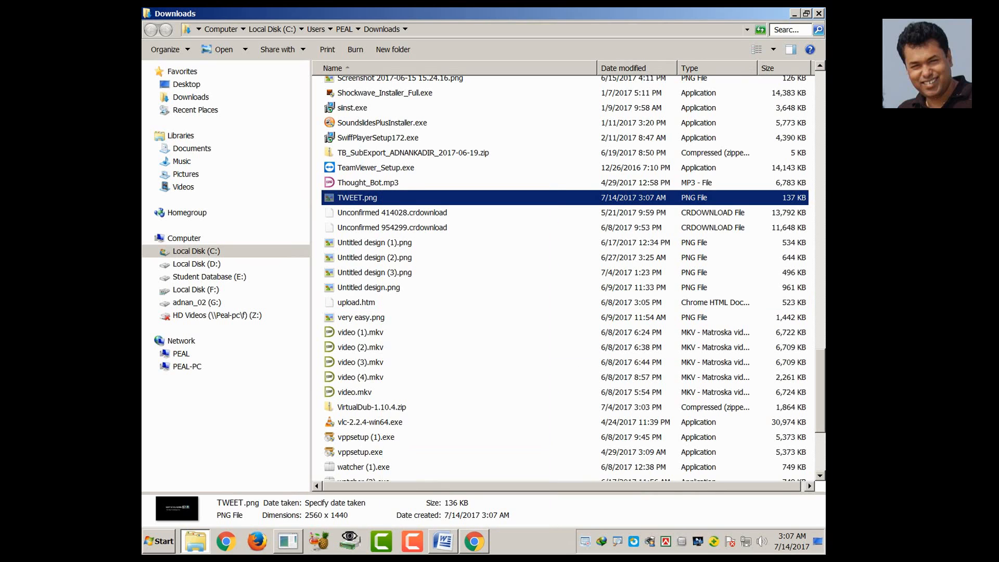
{"action": "key", "text": "alt+F4"}
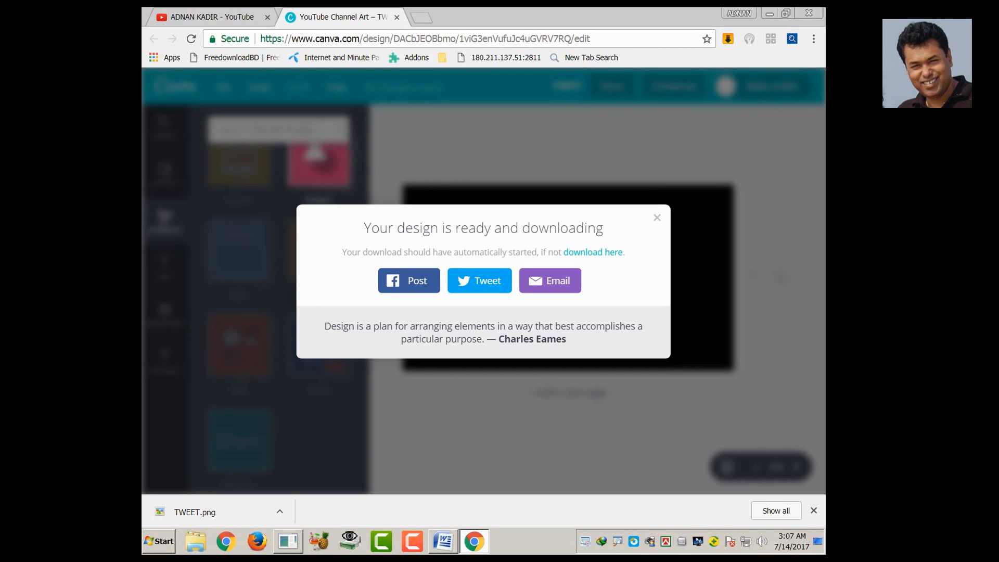
{"action": "key", "text": "Escape"}
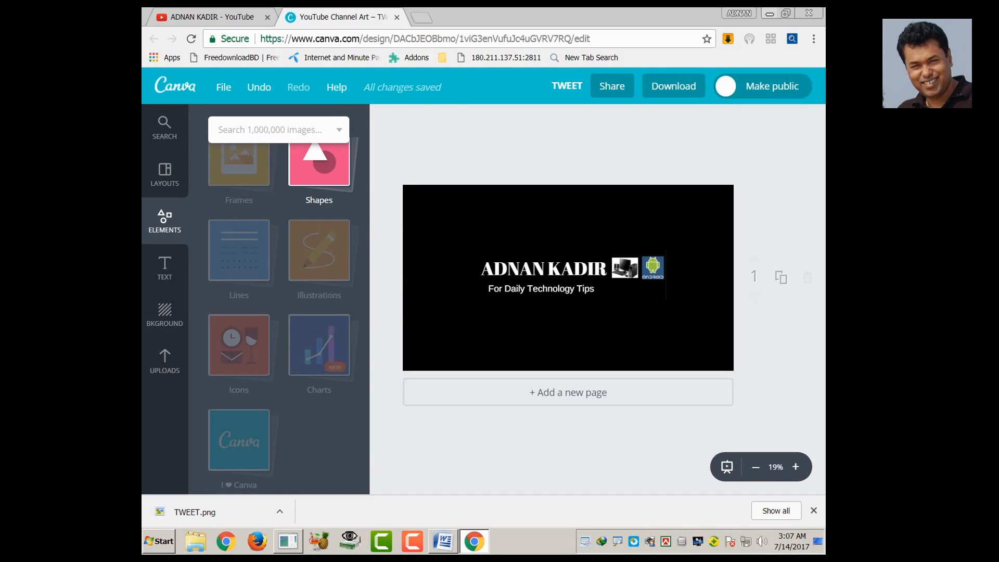
{"action": "left_click", "coordinate": [770, 14]}
{"action": "left_click", "coordinate": [417, 33]}
{"action": "right_click", "coordinate": [629, 139]}
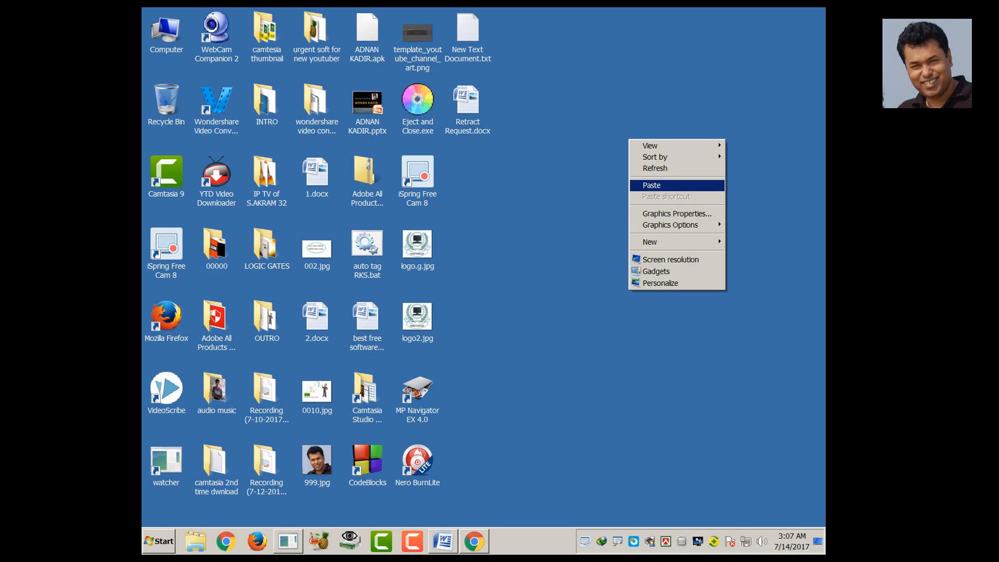
{"action": "left_click", "coordinate": [651, 185]}
{"action": "left_click", "coordinate": [651, 185]}
{"action": "left_click_drag", "start_coordinate": [618, 104], "coordinate": [618, 33]}
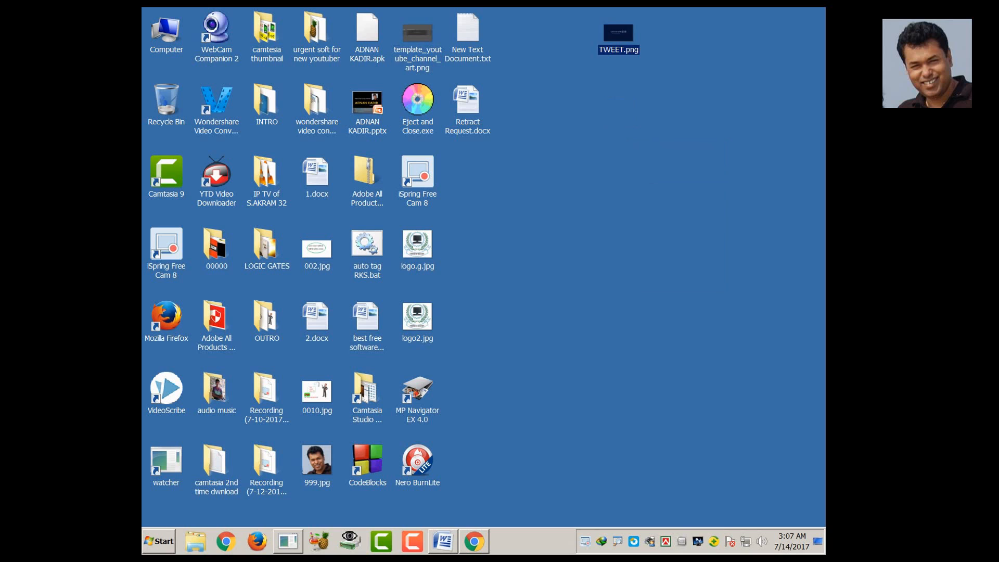
{"action": "left_click", "coordinate": [651, 156]}
Switch to the YouTube channel page in Chrome and open the channel art editor from the banner
{"action": "left_click", "coordinate": [474, 541]}
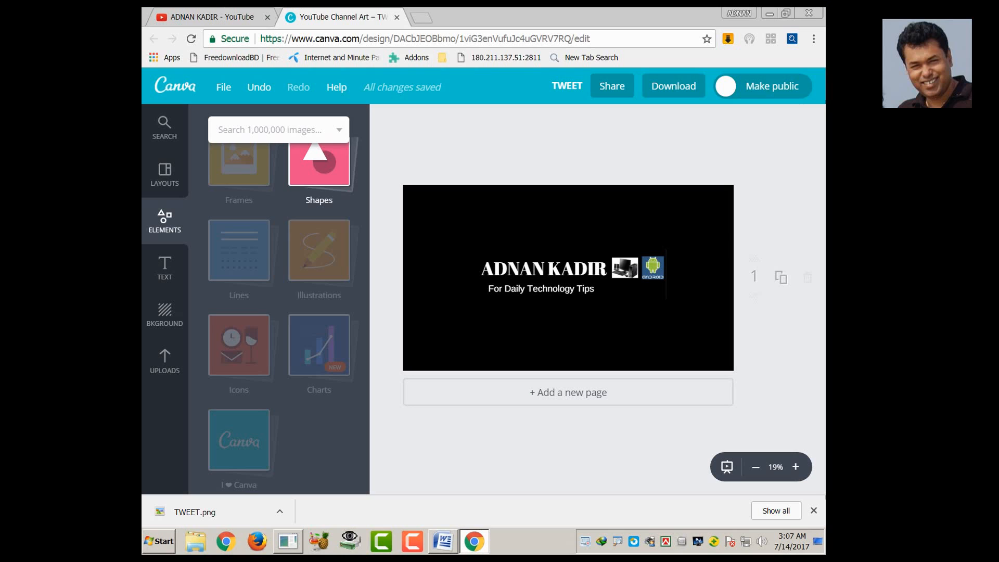
{"action": "left_click", "coordinate": [219, 16]}
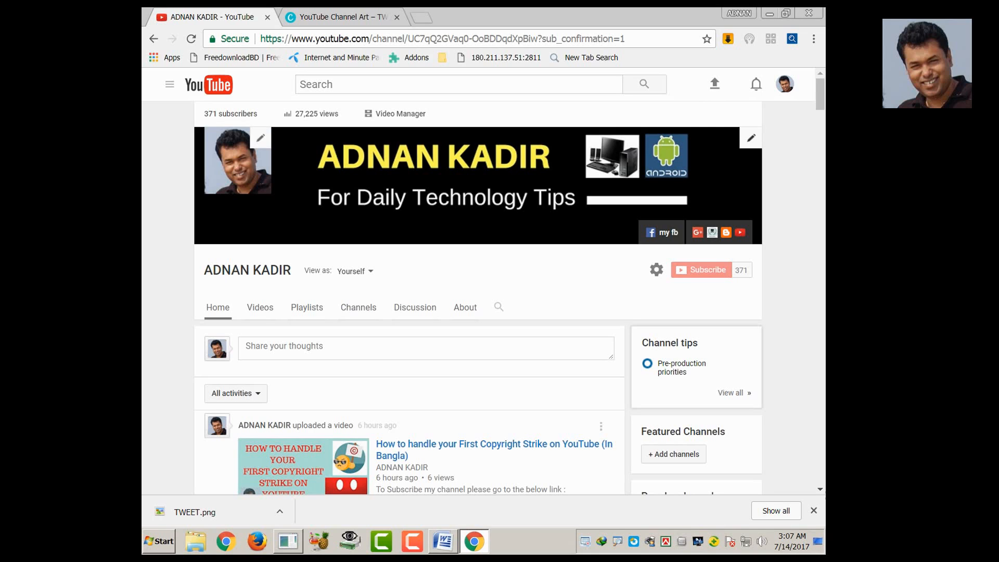
{"action": "left_click", "coordinate": [750, 138]}
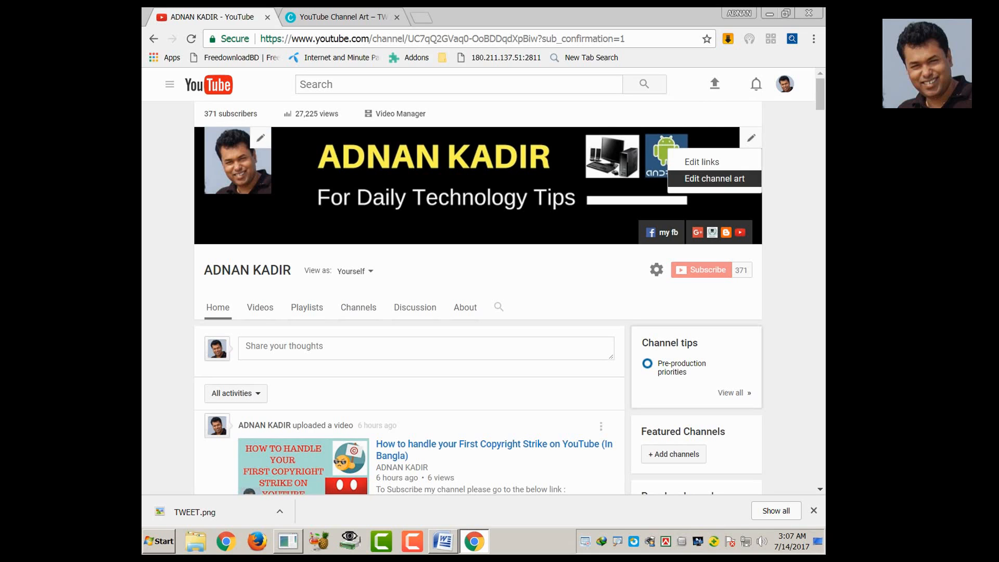
{"action": "left_click", "coordinate": [707, 178]}
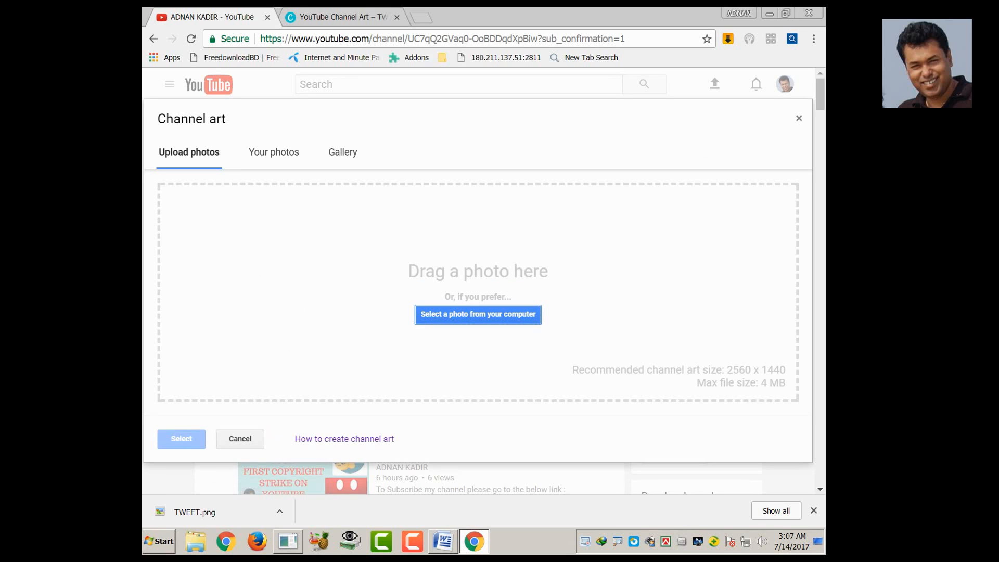
Upload TWEET.png from the Desktop folder and apply it as the channel art without adjusting the crop
{"action": "left_click", "coordinate": [478, 314]}
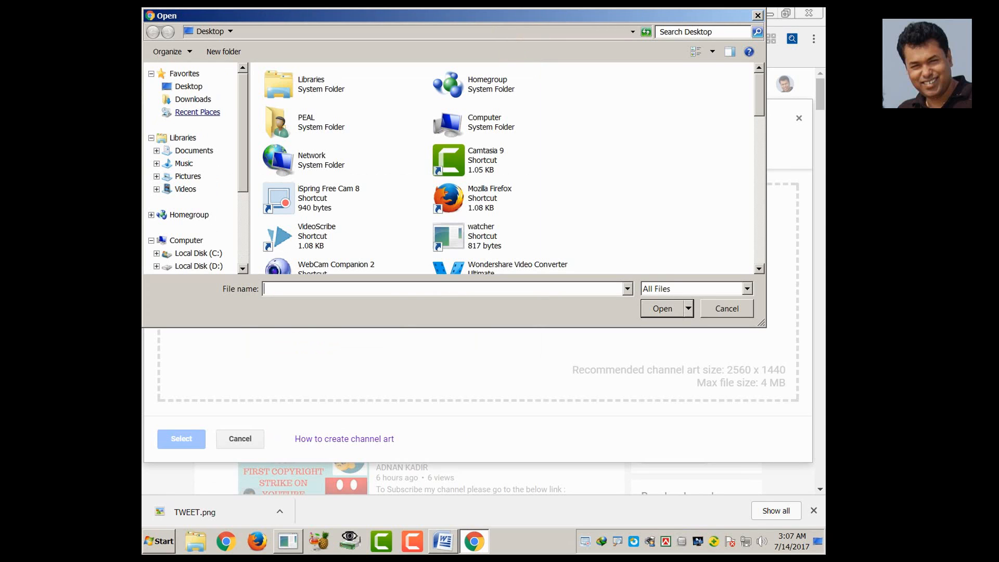
{"action": "left_click", "coordinate": [188, 86]}
{"action": "scroll", "coordinate": [622, 99], "scroll_direction": "down", "scroll_amount": 10}
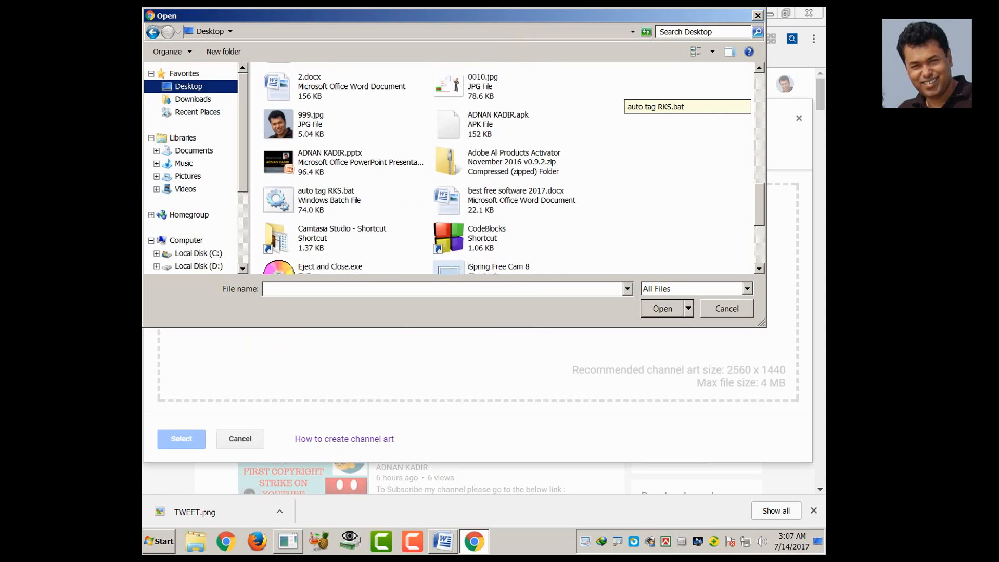
{"action": "scroll", "coordinate": [622, 99], "scroll_direction": "down", "scroll_amount": 1}
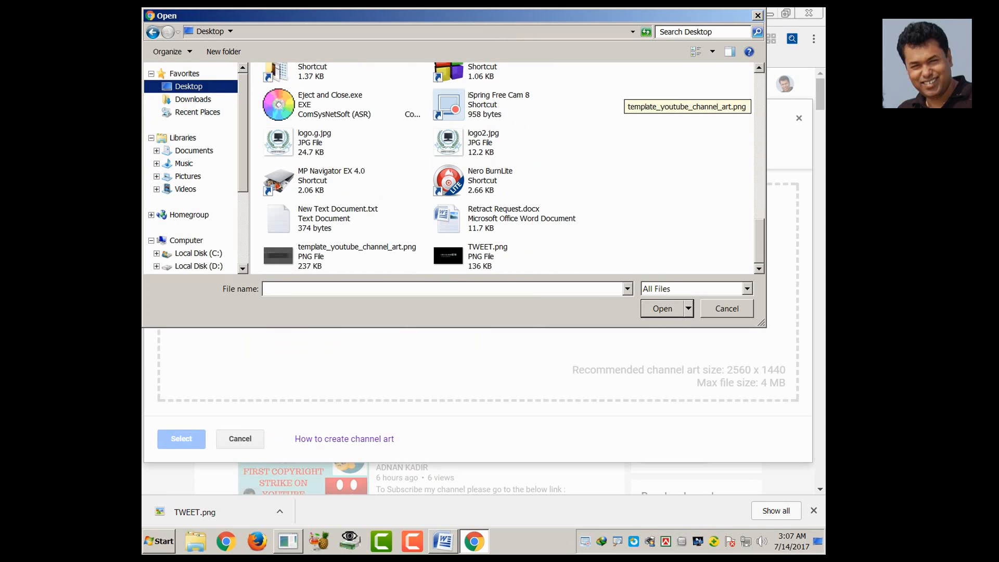
{"action": "left_click", "coordinate": [487, 256]}
{"action": "key", "text": "Return"}
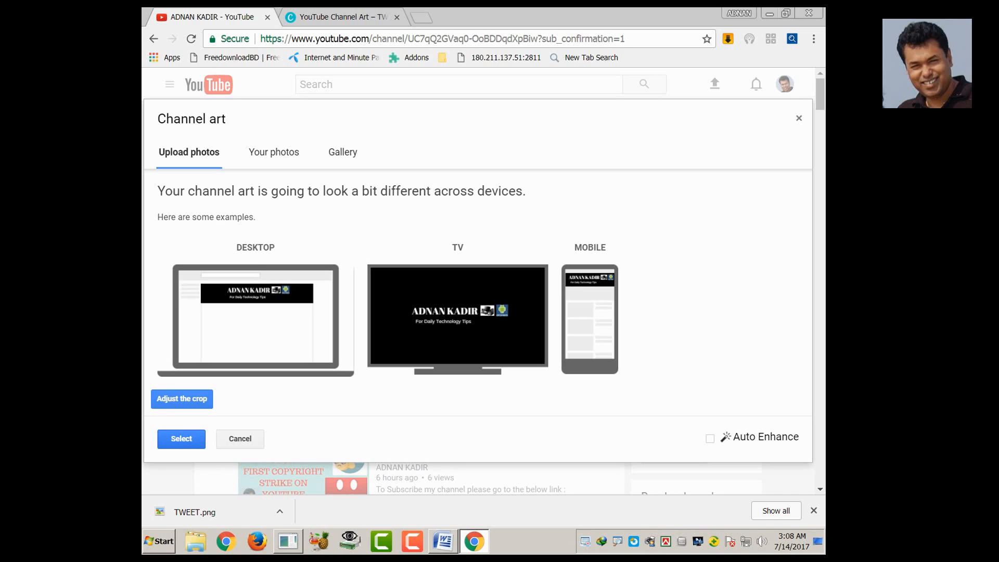
{"action": "left_click", "coordinate": [181, 438]}
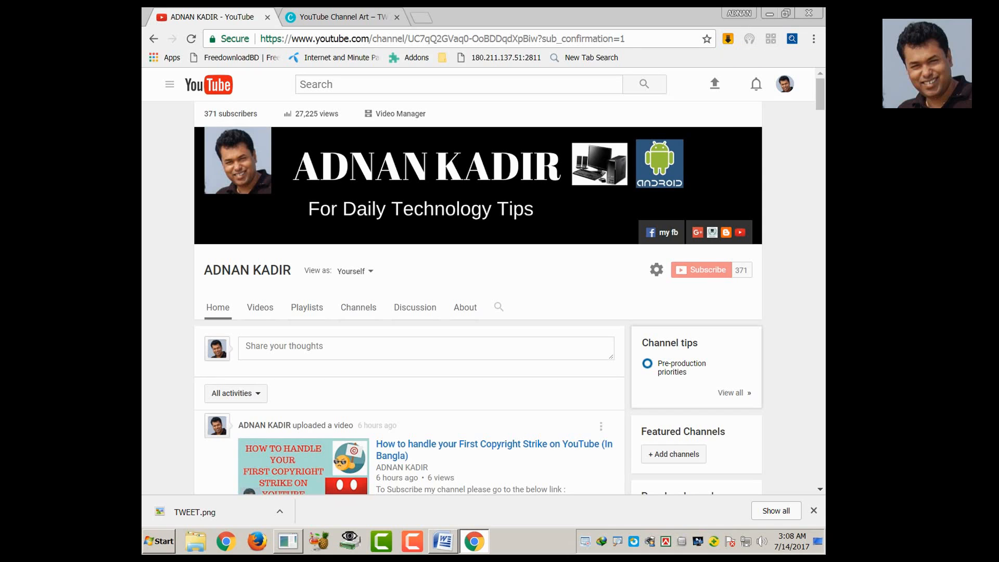
{"action": "left_click", "coordinate": [769, 13]}
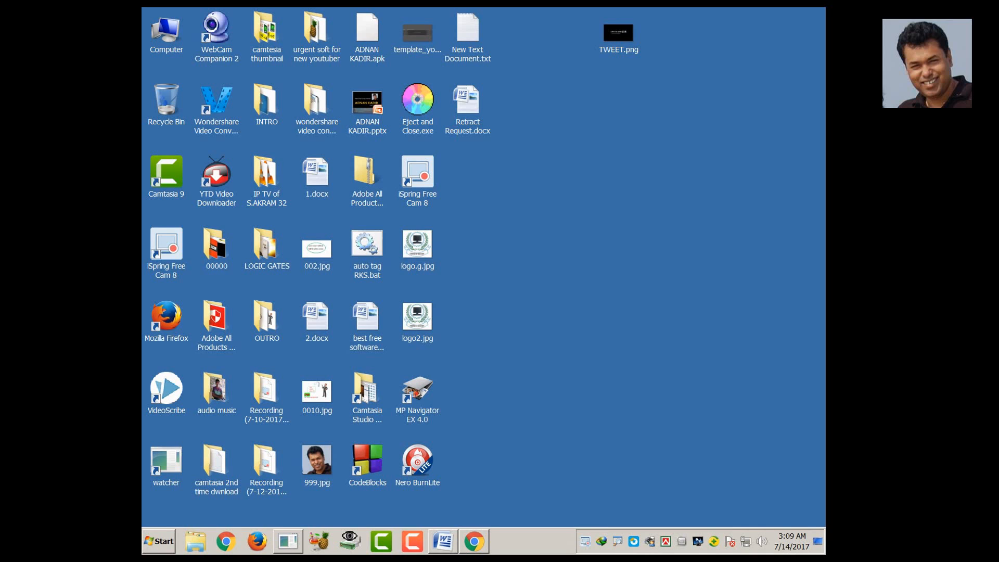
{"action": "left_click", "coordinate": [288, 541]}
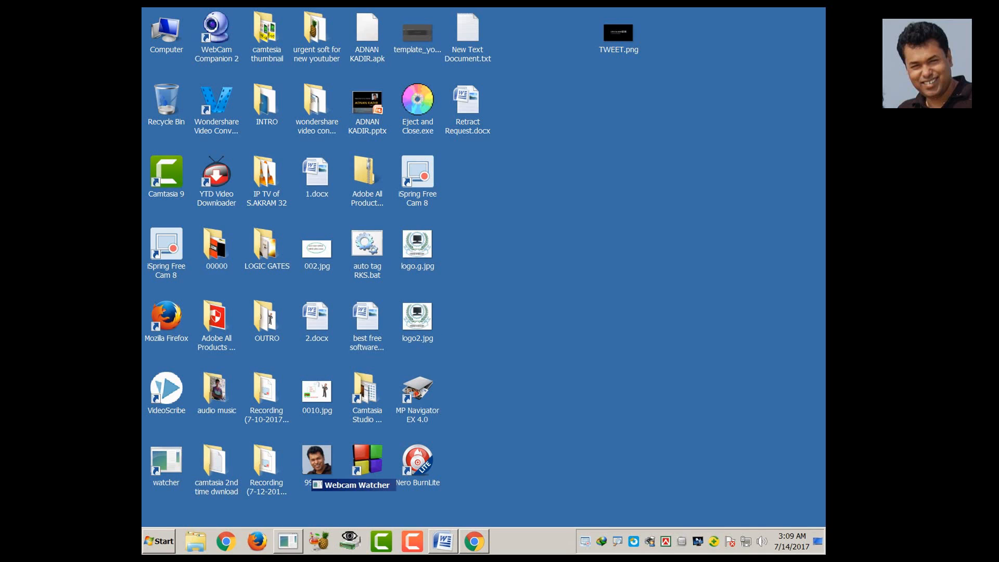